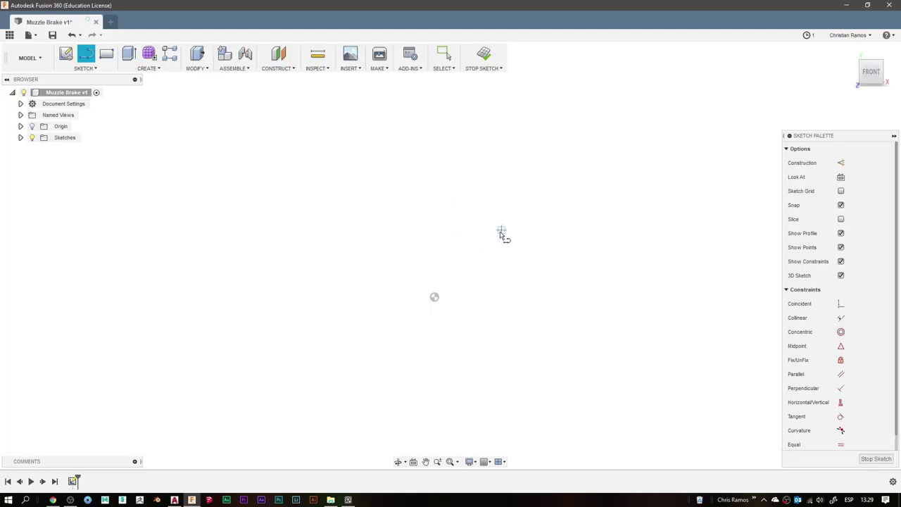
Draw a construction arc and place a 5 mm circle on the vertical axis line
{"action": "key", "text": "Escape"}
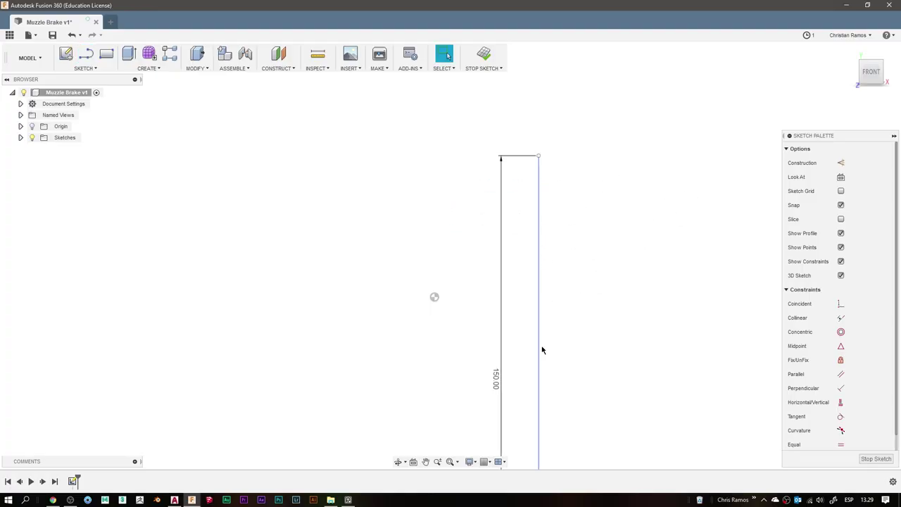
{"action": "left_click", "coordinate": [462, 305]}
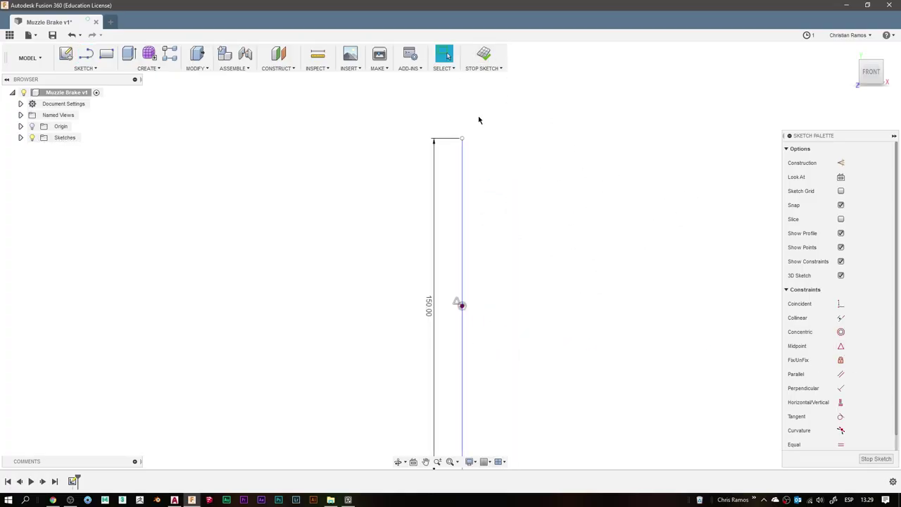
{"action": "key", "text": "a"}
{"action": "left_click", "coordinate": [449, 126]}
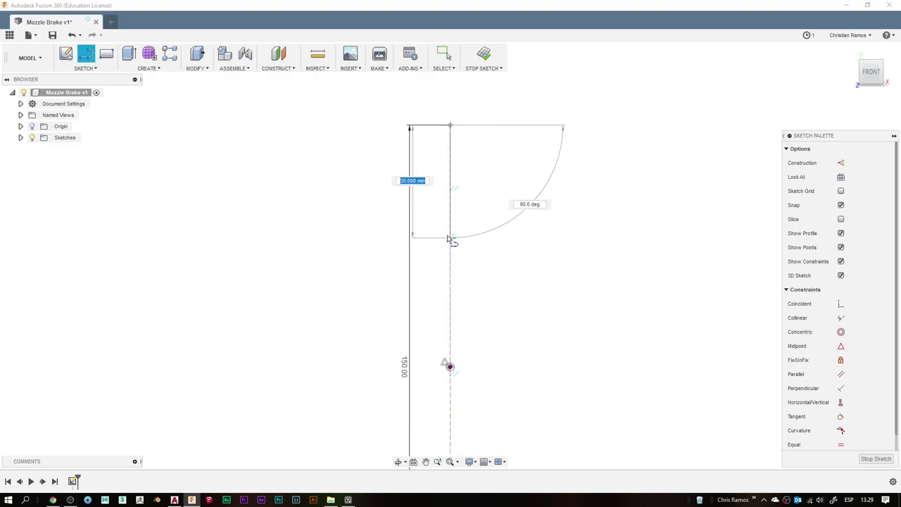
{"action": "key", "text": "c"}
{"action": "left_click", "coordinate": [449, 244]}
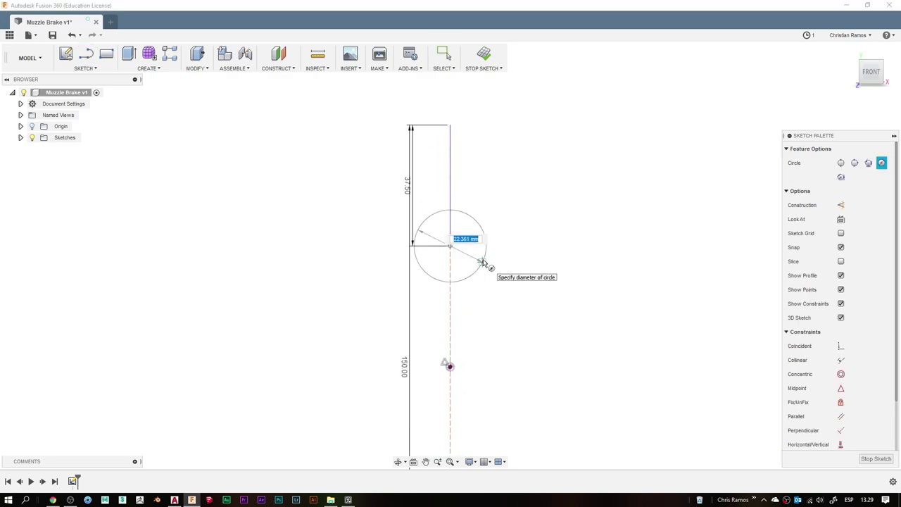
{"action": "key", "text": "Return"}
{"action": "key", "text": "Escape"}
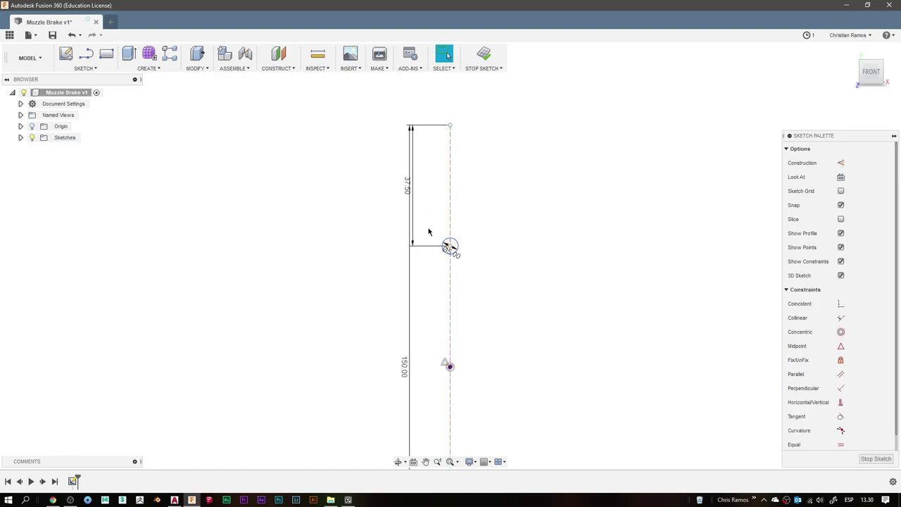
Add a 42.30 mm line down the axis and a 13 mm circle at its end
{"action": "scroll", "coordinate": [442, 255], "scroll_direction": "up", "scroll_amount": 1}
{"action": "key", "text": "a"}
{"action": "left_click", "coordinate": [430, 173]}
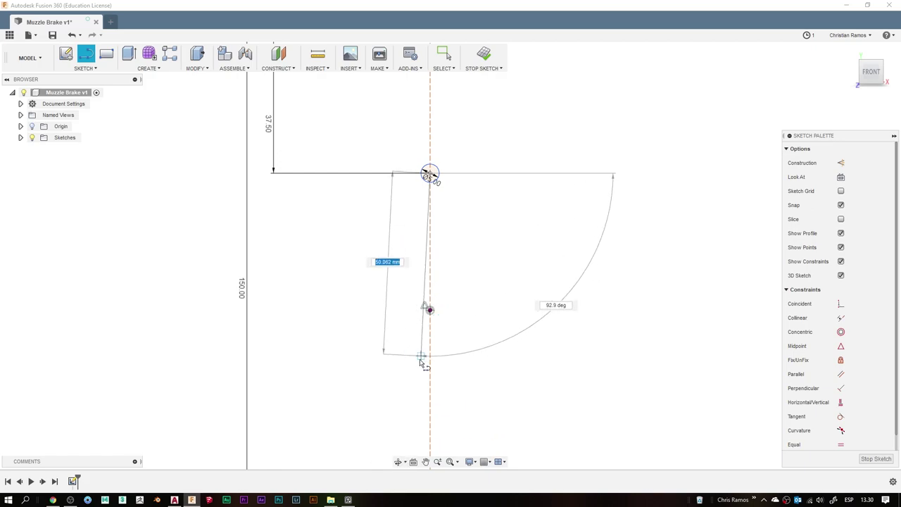
{"action": "type", "text": ".3"}
{"action": "key", "text": "Return"}
{"action": "key", "text": "c"}
{"action": "left_click", "coordinate": [430, 327]}
{"action": "type", "text": "13"}
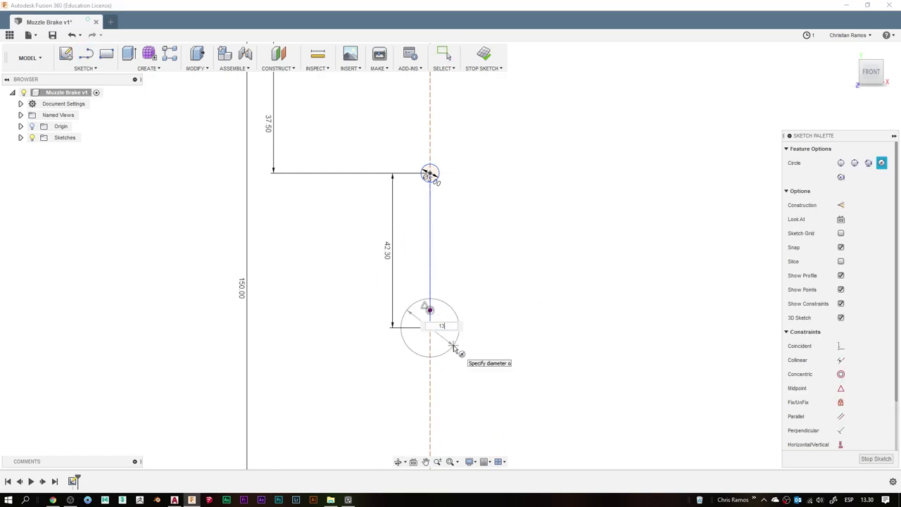
{"action": "key", "text": "Return"}
{"action": "key", "text": "Escape"}
Close the sketch and draw a 40 mm circle at the origin on the ground plane
{"action": "left_click", "coordinate": [483, 62]}
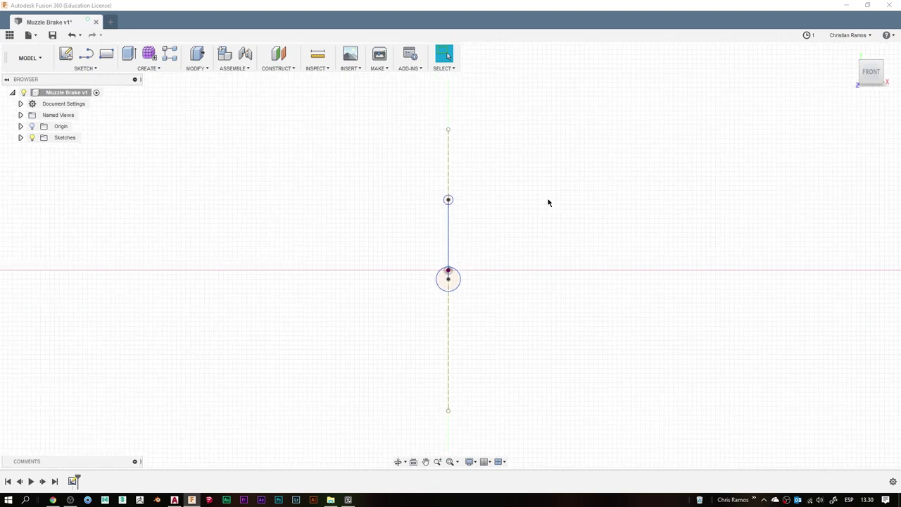
{"action": "middle_click_drag", "start_coordinate": [547, 202], "coordinate": [499, 313], "text": "shift"}
{"action": "left_click", "coordinate": [464, 273]}
{"action": "key", "text": "c"}
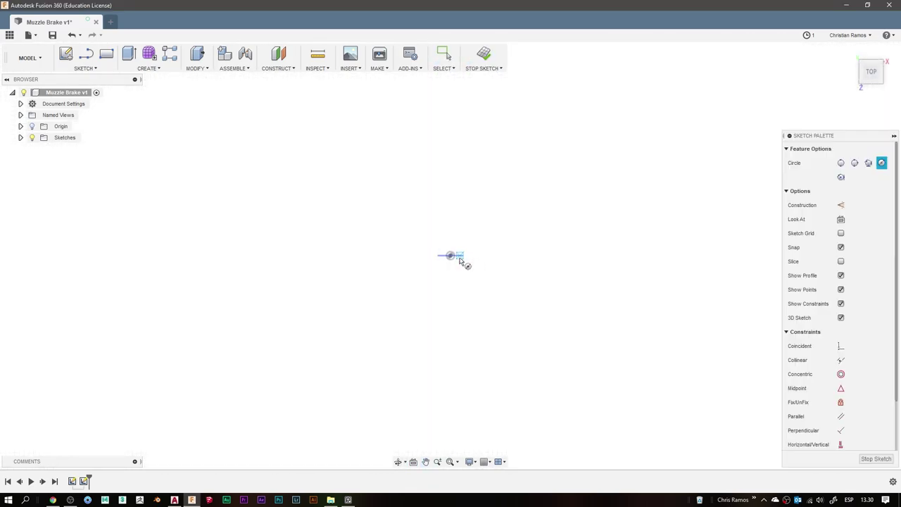
{"action": "left_click", "coordinate": [450, 255]}
{"action": "type", "text": "40"}
{"action": "key", "text": "Return"}
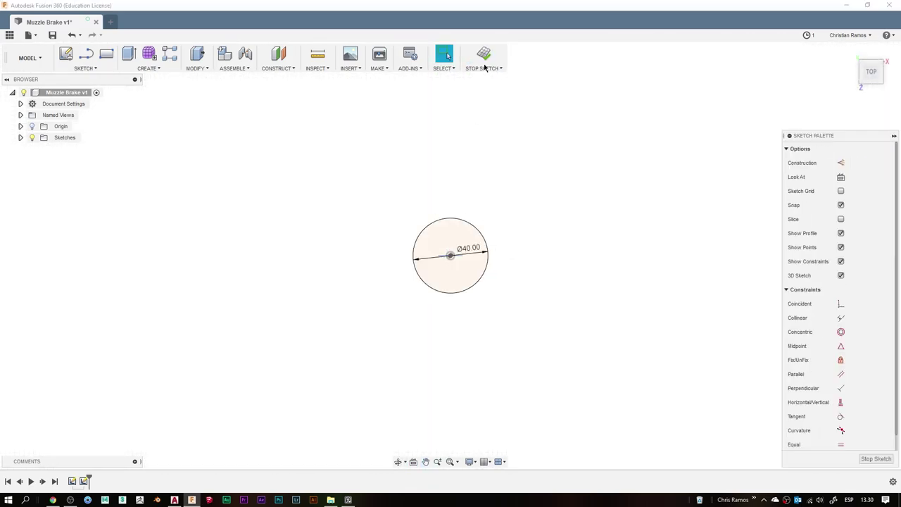
{"action": "left_click", "coordinate": [483, 62]}
Extrude the 40 mm circle symmetrically 75 mm into a solid cylinder
{"action": "key", "text": "e"}
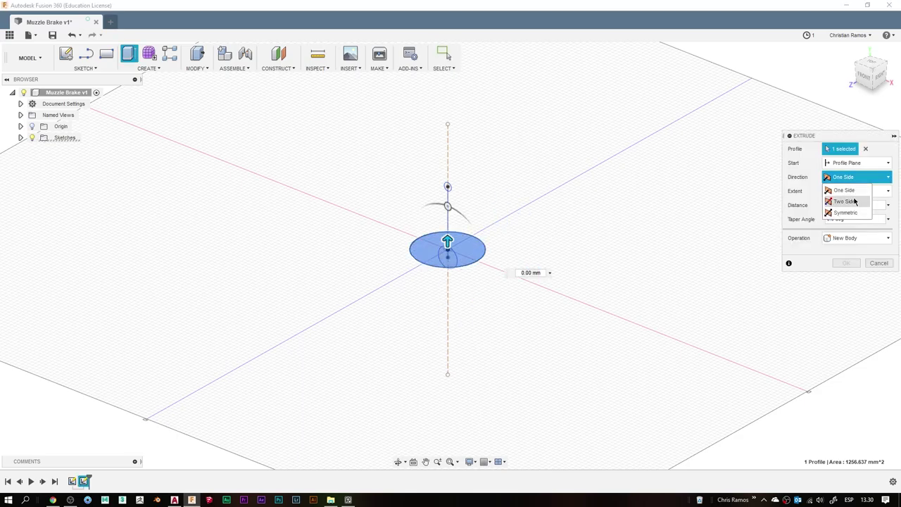
{"action": "left_click_drag", "start_coordinate": [447, 239], "coordinate": [447, 124]}
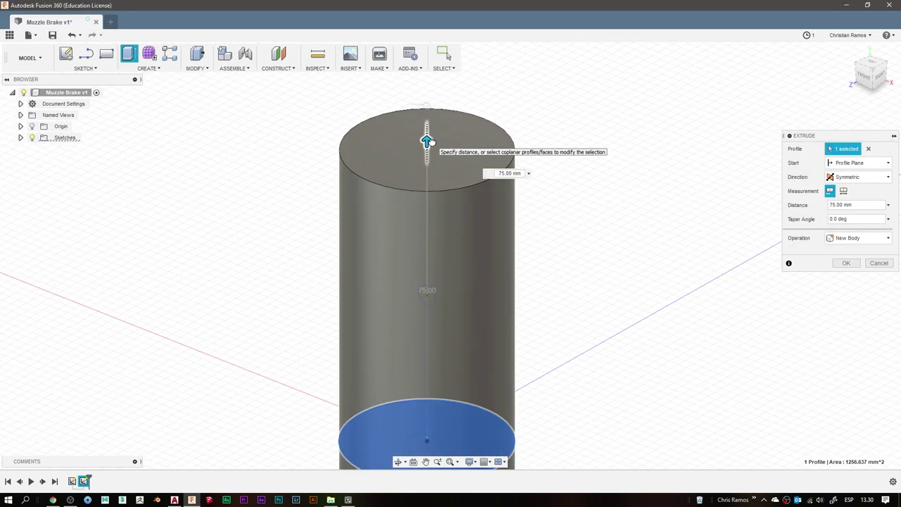
{"action": "key", "text": "Return"}
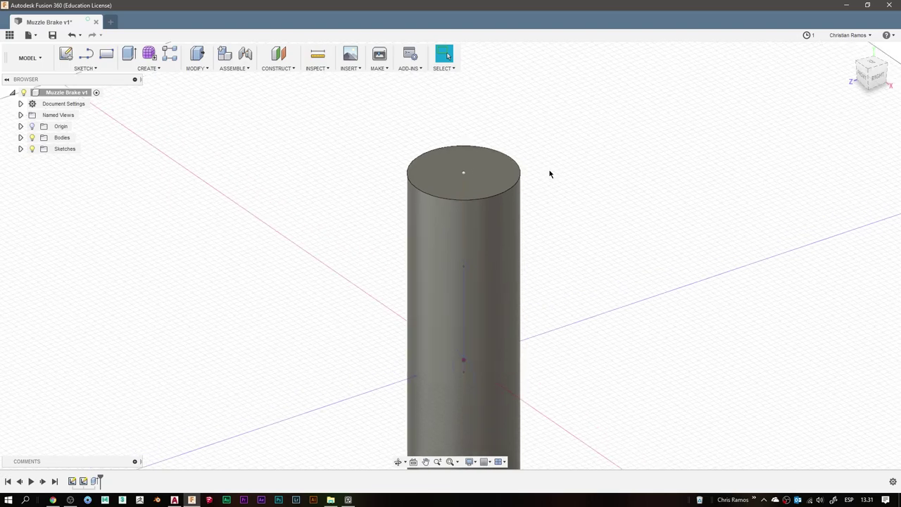
Chamfer the cylinder's top circular edge by 0.5 mm
{"action": "left_click", "coordinate": [196, 69]}
{"action": "left_click", "coordinate": [211, 112]}
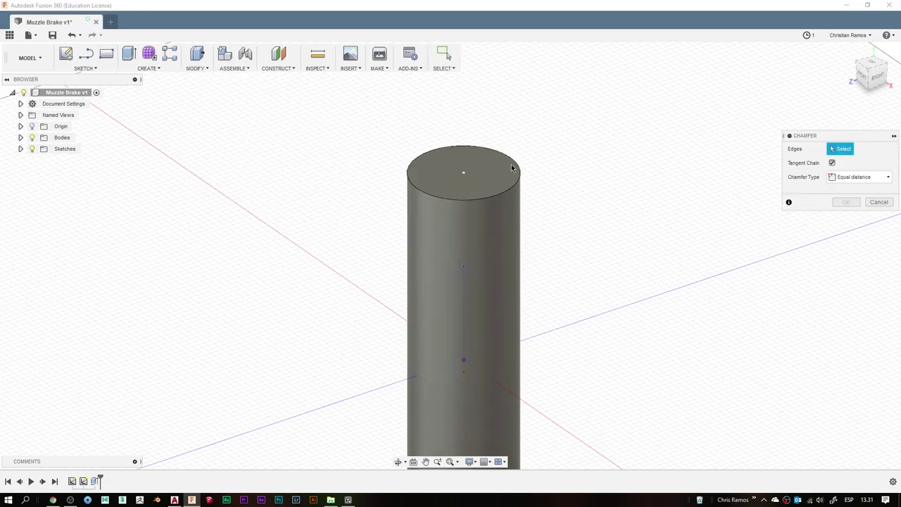
{"action": "left_click", "coordinate": [507, 173]}
{"action": "middle_click_drag", "start_coordinate": [775, 269], "coordinate": [558, 332], "text": "shift"}
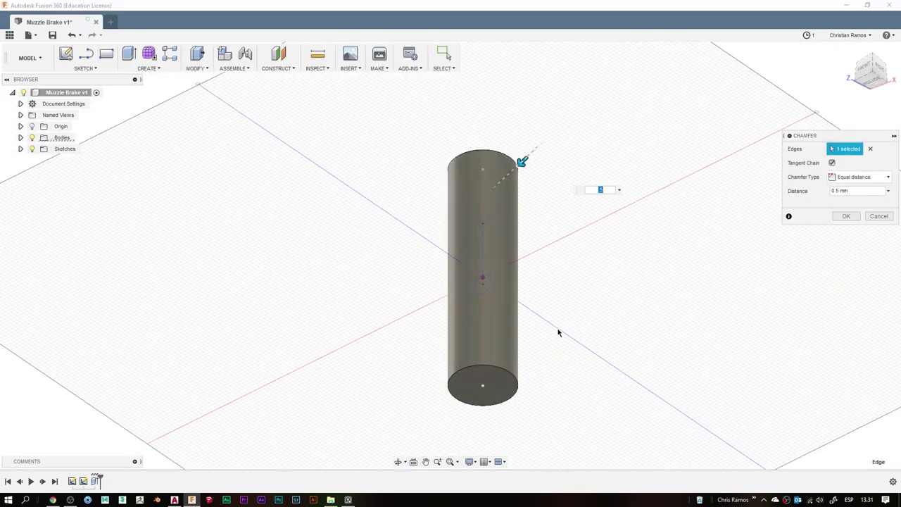
{"action": "left_click", "coordinate": [509, 371]}
{"action": "middle_click_drag", "start_coordinate": [527, 364], "coordinate": [553, 275], "text": "shift"}
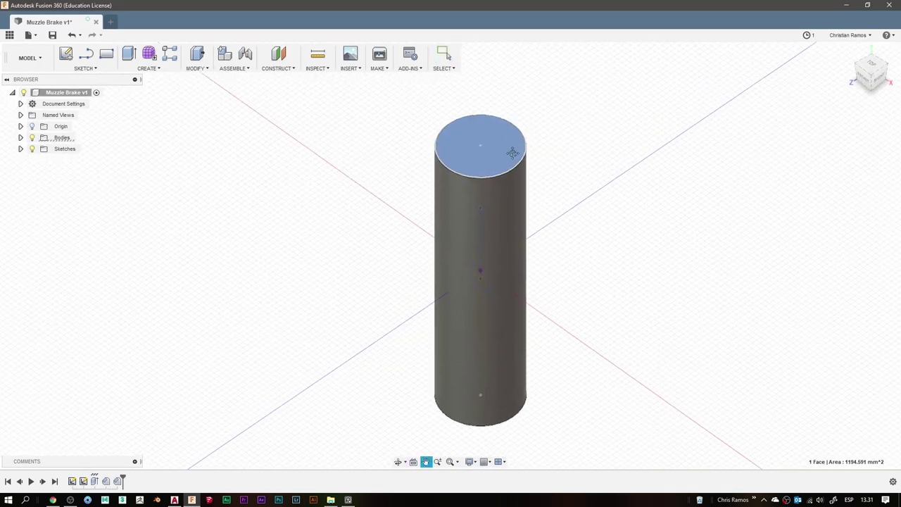
{"action": "right_click", "coordinate": [498, 219]}
Sketch a 35 mm circle on the top face and cut it 150 mm down through the cylinder
{"action": "left_click", "coordinate": [491, 268]}
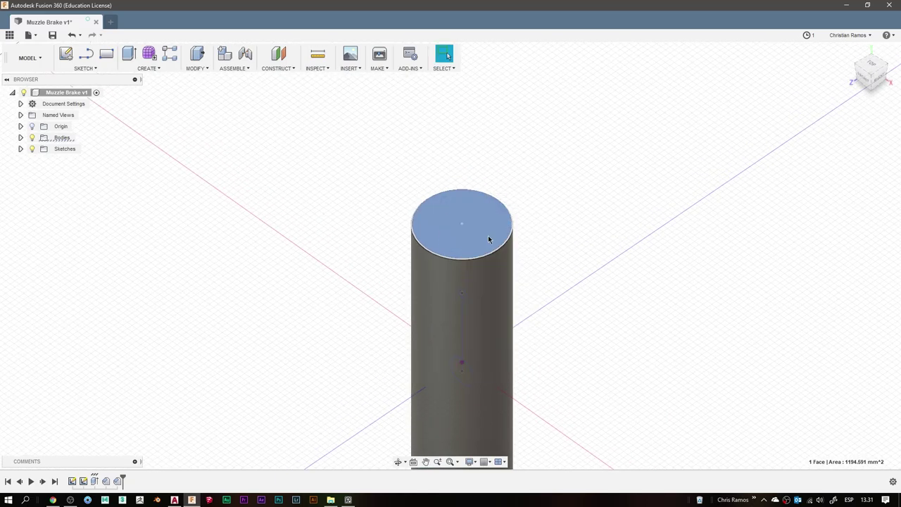
{"action": "key", "text": "c"}
{"action": "left_click", "coordinate": [403, 268]}
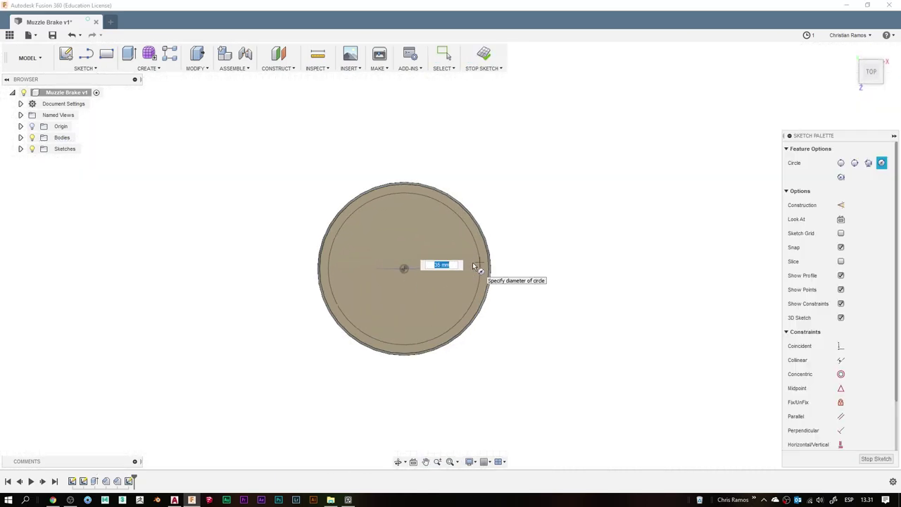
{"action": "left_click", "coordinate": [459, 248]}
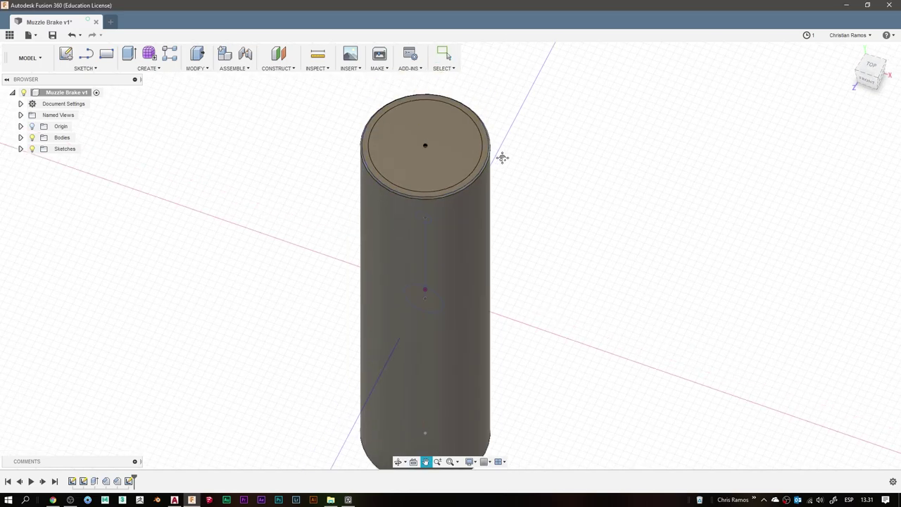
{"action": "right_click", "coordinate": [531, 187]}
{"action": "left_click", "coordinate": [517, 247]}
{"action": "type", "text": "-150"}
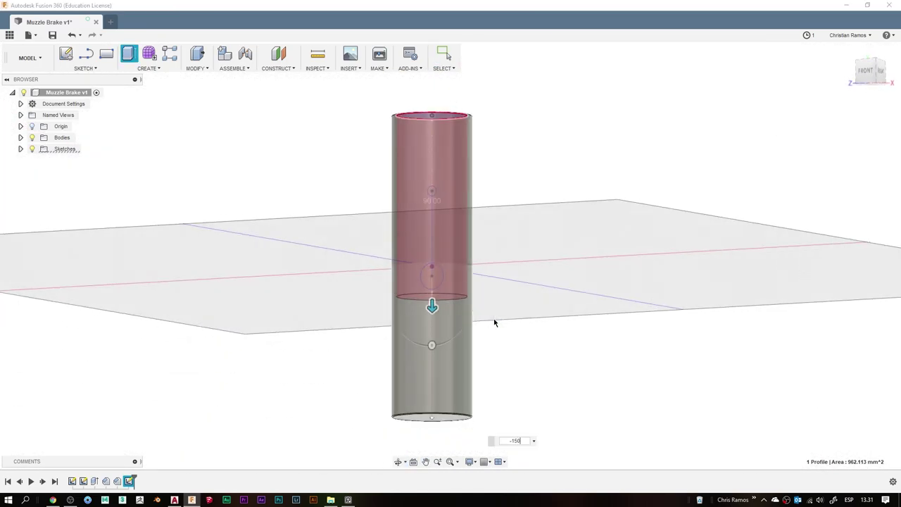
{"action": "key", "text": "Return"}
{"action": "mouse_move", "coordinate": [497, 317]}
{"action": "middle_mouse_down", "text": "shift"}
{"action": "mouse_move", "coordinate": [499, 231]}
{"action": "mouse_move", "coordinate": [423, 249]}
{"action": "middle_mouse_up", "text": "shift"}
Extrude the small angled side profile 33 mm as a new body
{"action": "scroll", "coordinate": [424, 249], "scroll_direction": "up", "scroll_amount": 5}
{"action": "left_click", "coordinate": [458, 249]}
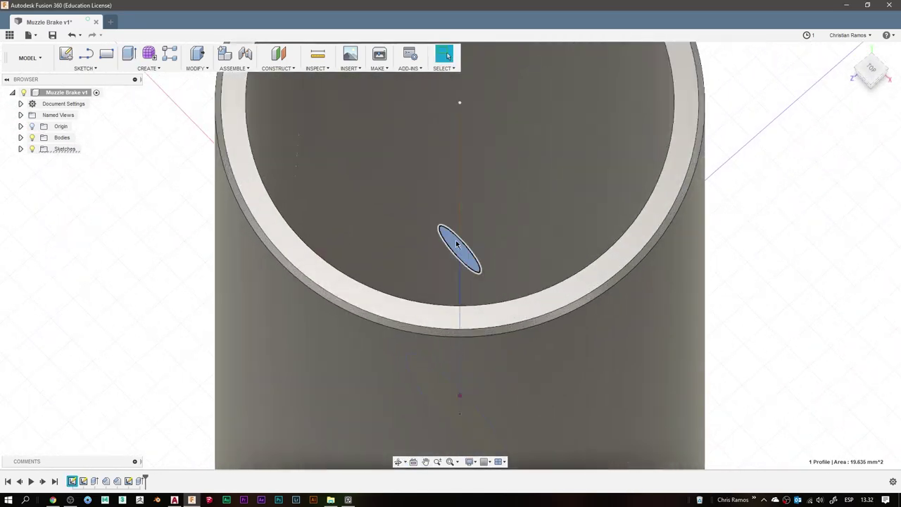
{"action": "right_click", "coordinate": [465, 240]}
{"action": "left_click", "coordinate": [437, 280]}
{"action": "scroll", "coordinate": [450, 268], "scroll_direction": "down", "scroll_amount": 5}
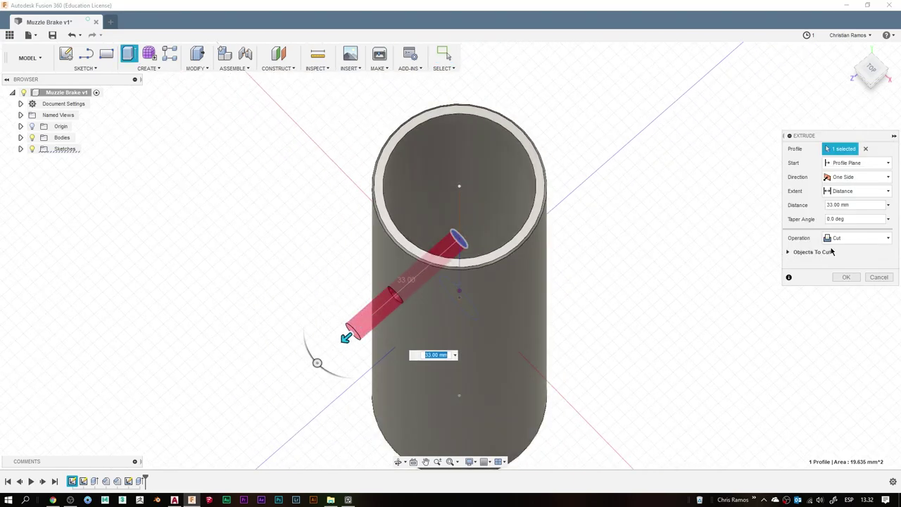
{"action": "left_click", "coordinate": [845, 263]}
{"action": "mouse_move", "coordinate": [586, 281]}
{"action": "middle_mouse_down", "text": "shift"}
{"action": "mouse_move", "coordinate": [499, 314]}
{"action": "mouse_move", "coordinate": [394, 267]}
{"action": "middle_mouse_up", "text": "shift"}
Show Sketch2 and extrude the larger Sketch1 side profile 30 mm as a new body
{"action": "left_click", "coordinate": [20, 149]}
{"action": "left_click", "coordinate": [41, 171]}
{"action": "mouse_move", "coordinate": [281, 282]}
{"action": "middle_mouse_down", "text": "shift"}
{"action": "mouse_move", "coordinate": [483, 239]}
{"action": "mouse_move", "coordinate": [661, 275]}
{"action": "middle_mouse_up", "text": "shift"}
{"action": "left_click", "coordinate": [482, 239]}
{"action": "scroll", "coordinate": [507, 254], "scroll_direction": "up", "scroll_amount": 3}
{"action": "right_click", "coordinate": [662, 275]}
{"action": "left_click", "coordinate": [673, 268]}
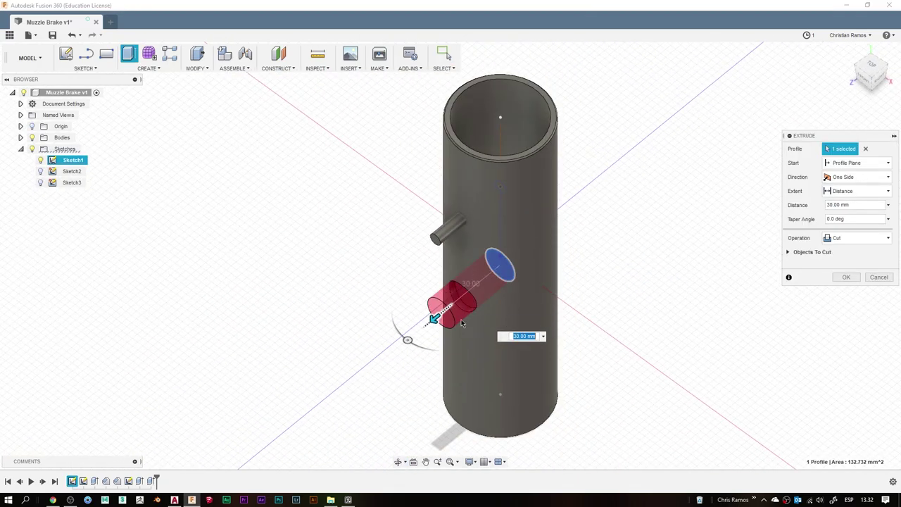
{"action": "left_click", "coordinate": [845, 284]}
{"action": "key", "text": "Return"}
{"action": "left_click", "coordinate": [146, 69]}
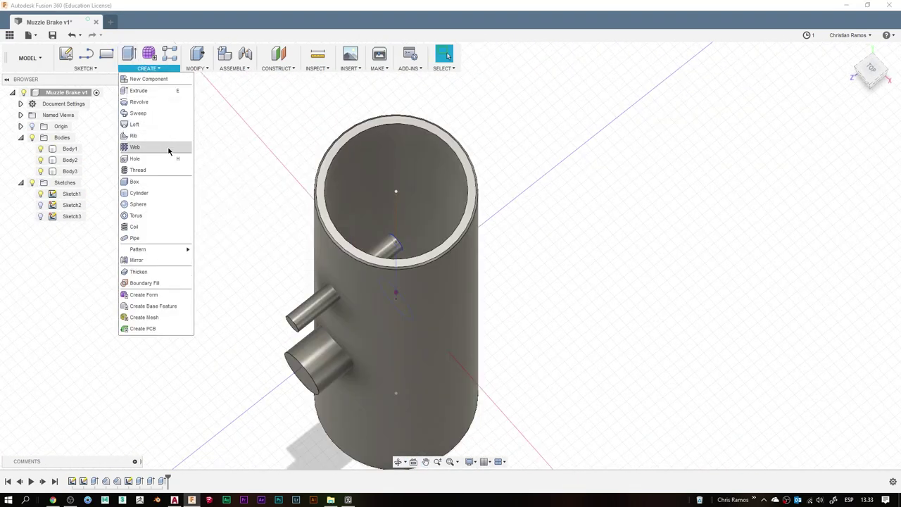
Circular-pattern the small pin body 4 times around the tube's sketch axis
{"action": "left_click", "coordinate": [220, 262]}
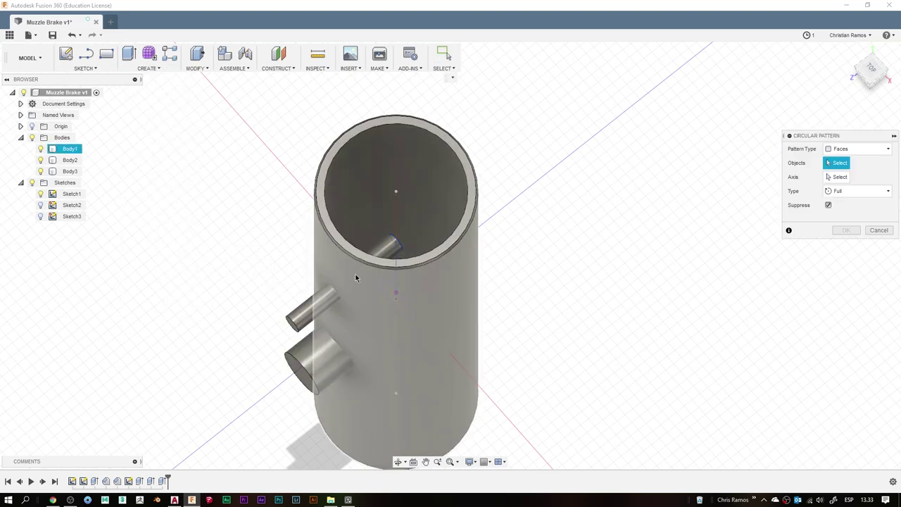
{"action": "left_click", "coordinate": [345, 282]}
{"action": "left_click", "coordinate": [837, 177]}
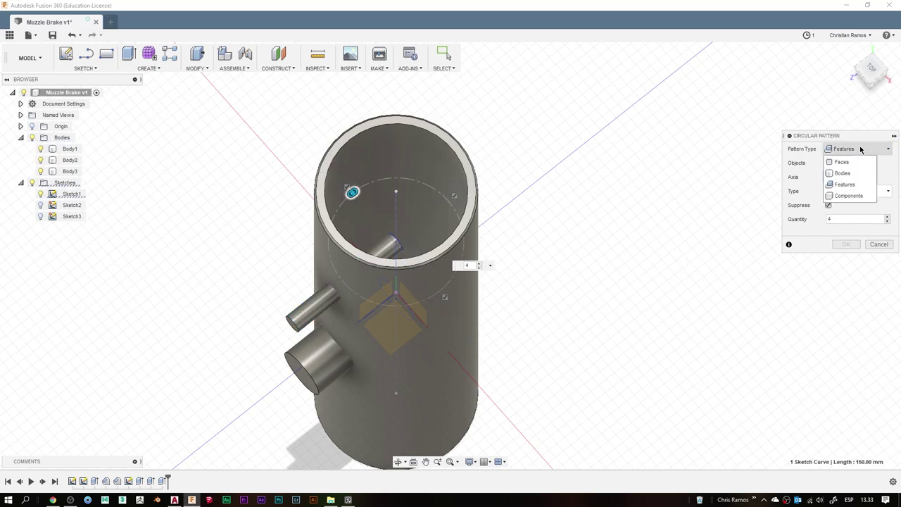
{"action": "middle_click_drag", "start_coordinate": [779, 223], "coordinate": [811, 200], "text": "shift"}
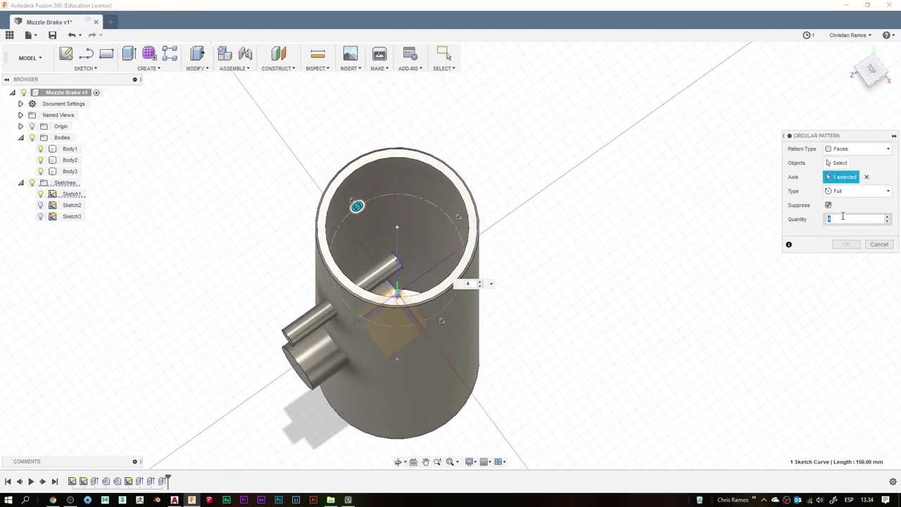
{"action": "mouse_move", "coordinate": [842, 243]}
{"action": "middle_mouse_down", "text": "shift"}
{"action": "mouse_move", "coordinate": [559, 207]}
{"action": "mouse_move", "coordinate": [836, 163]}
{"action": "middle_mouse_up", "text": "shift"}
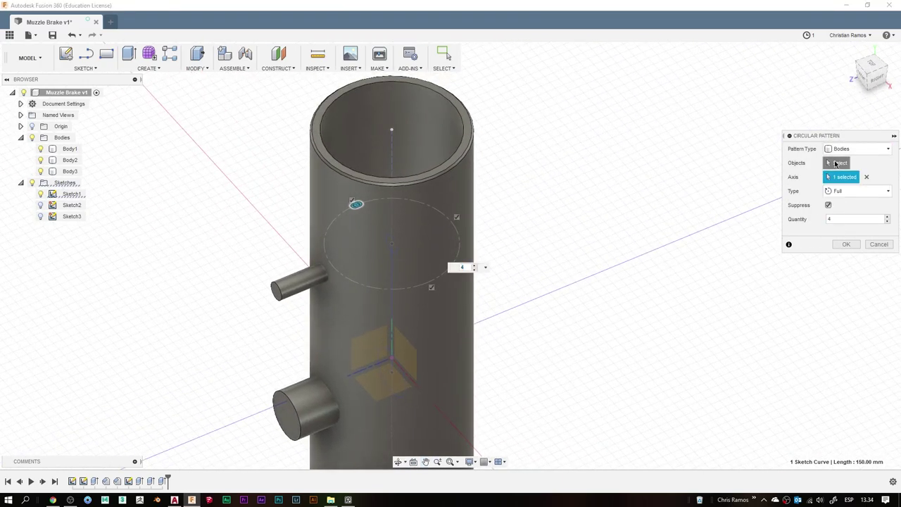
{"action": "left_click", "coordinate": [846, 244]}
{"action": "middle_click_drag", "start_coordinate": [691, 257], "coordinate": [513, 255], "text": "shift"}
Combine-cut the first pin bodies out of the tube
{"action": "left_click", "coordinate": [197, 68]}
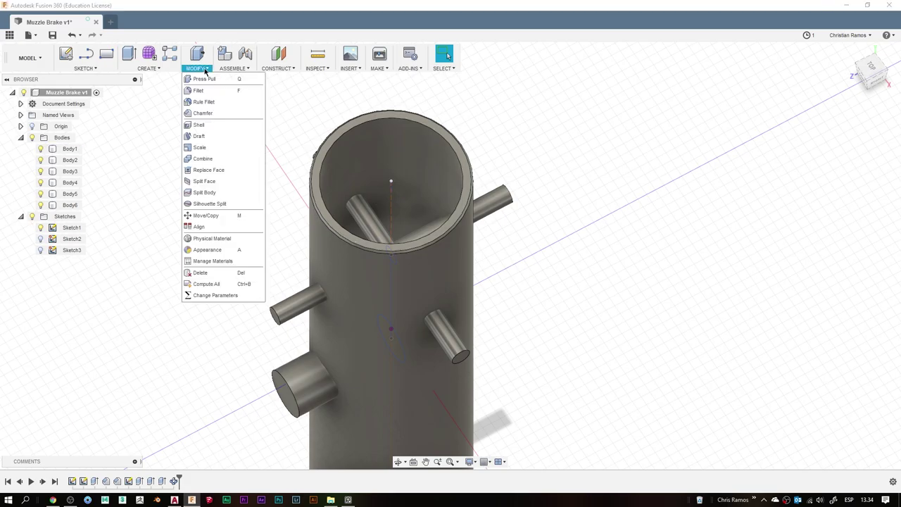
{"action": "left_click", "coordinate": [211, 147]}
{"action": "left_click", "coordinate": [368, 157]}
{"action": "left_click", "coordinate": [492, 202]}
{"action": "middle_click_drag", "start_coordinate": [479, 284], "coordinate": [380, 361], "text": "shift"}
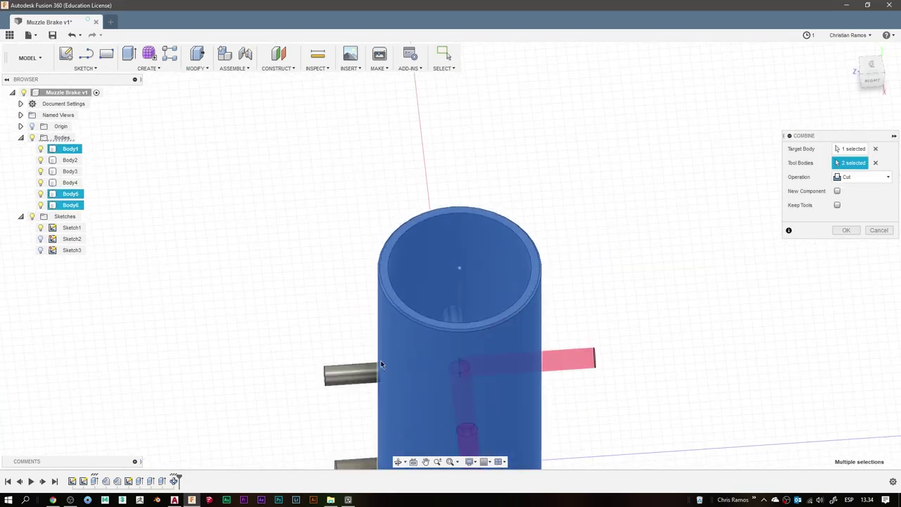
{"action": "left_click", "coordinate": [381, 360]}
{"action": "left_click", "coordinate": [847, 230]}
{"action": "middle_click_drag", "start_coordinate": [704, 267], "coordinate": [586, 296], "text": "shift"}
Repeat the Combine cut to remove the last small pin from the tube
{"action": "key", "text": "Return"}
{"action": "left_click", "coordinate": [527, 244]}
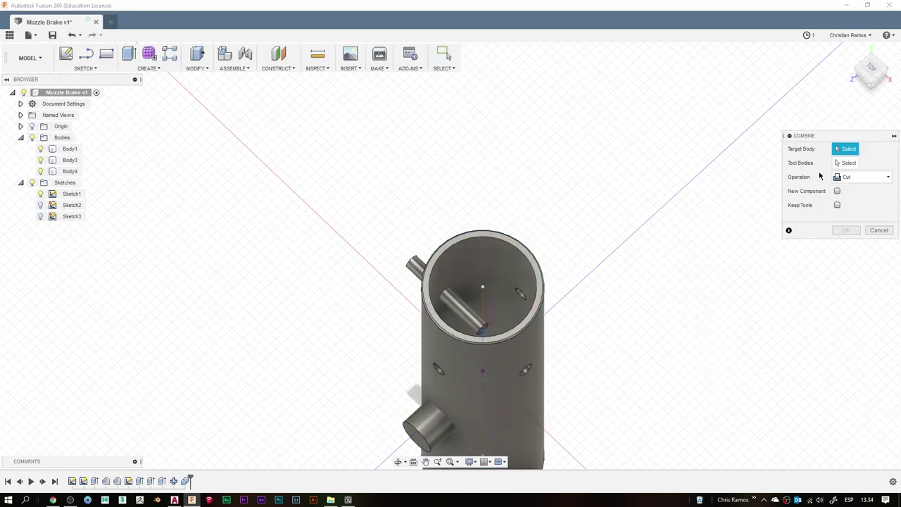
{"action": "left_click", "coordinate": [845, 231]}
{"action": "mouse_move", "coordinate": [537, 253]}
{"action": "middle_mouse_down", "text": "shift"}
{"action": "mouse_move", "coordinate": [269, 298]}
{"action": "mouse_move", "coordinate": [408, 302]}
{"action": "mouse_move", "coordinate": [342, 251]}
{"action": "middle_mouse_up", "text": "shift"}
Paste four copies of the large pin, shifting them down by -15 and -10 mm
{"action": "key", "text": "ctrl+v"}
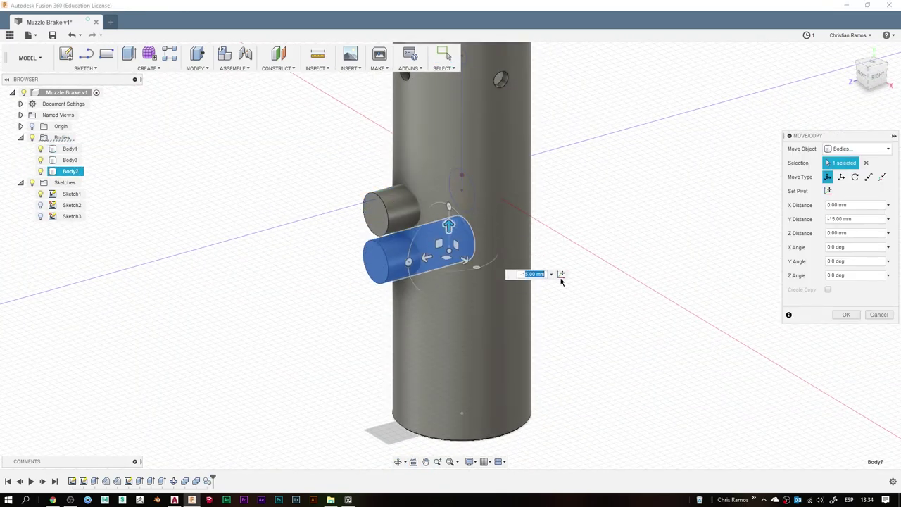
{"action": "key", "text": "Return"}
{"action": "key", "text": "ctrl+v"}
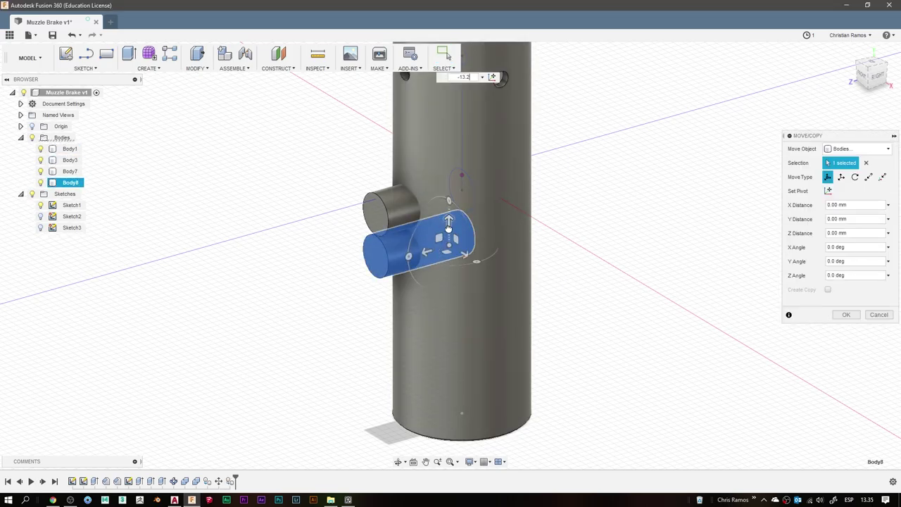
{"action": "type", "text": "-15"}
{"action": "key", "text": "Return"}
{"action": "key", "text": "ctrl+v"}
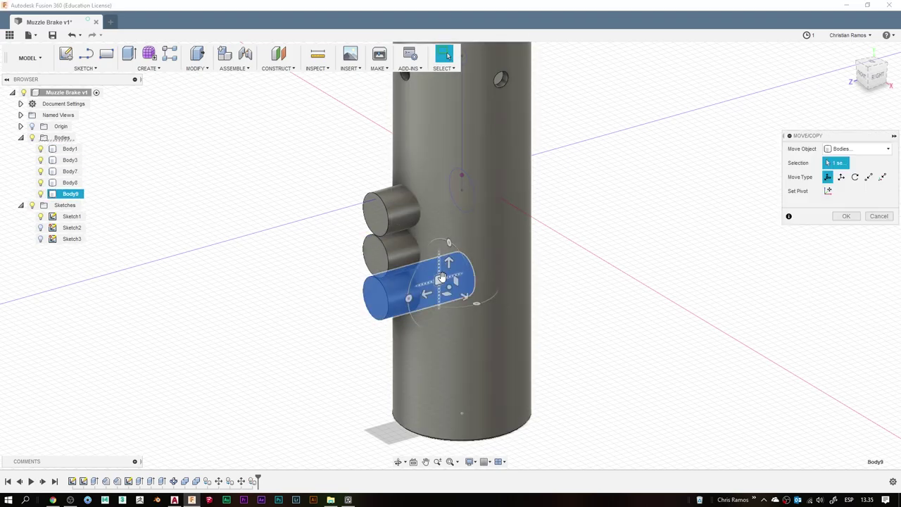
{"action": "type", "text": "-10"}
{"action": "key", "text": "Return"}
{"action": "key", "text": "ctrl+v"}
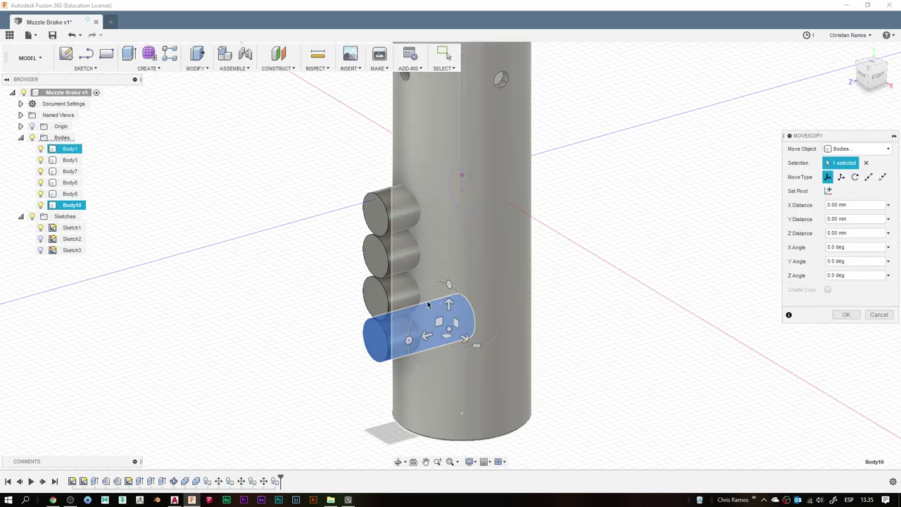
{"action": "key", "text": "Return"}
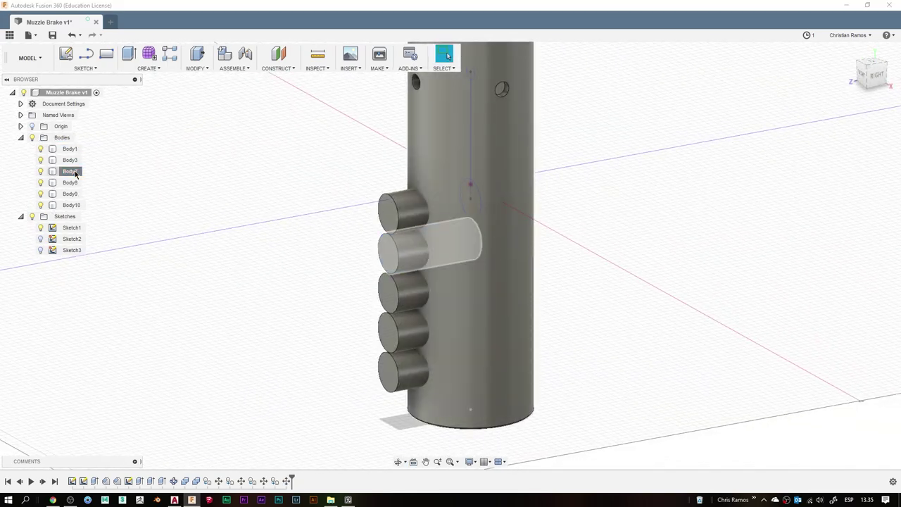
Rotate all four copies 90° about an axis, then the lower three another 90°
{"action": "left_click_drag", "start_coordinate": [493, 380], "coordinate": [271, 298]}
{"action": "right_click", "coordinate": [271, 309]}
{"action": "left_click", "coordinate": [271, 310]}
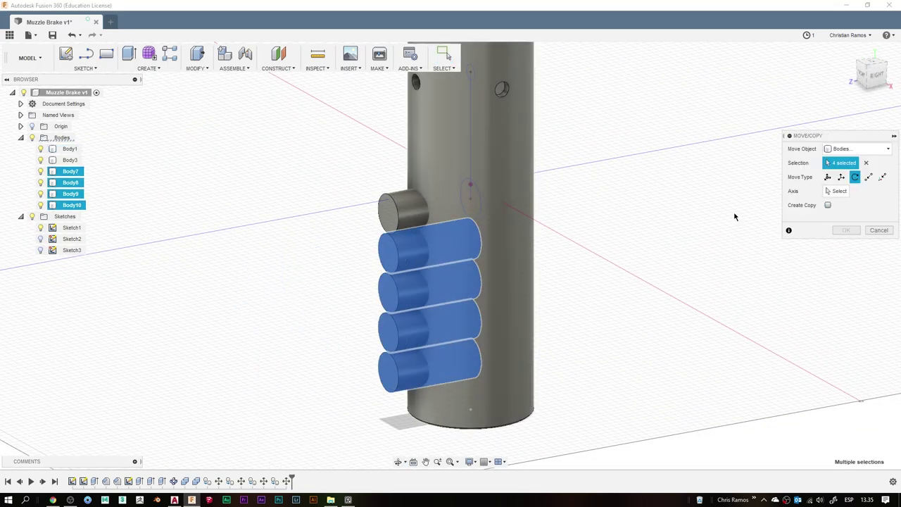
{"action": "left_click", "coordinate": [470, 211]}
{"action": "type", "text": "90"}
{"action": "key", "text": "Return"}
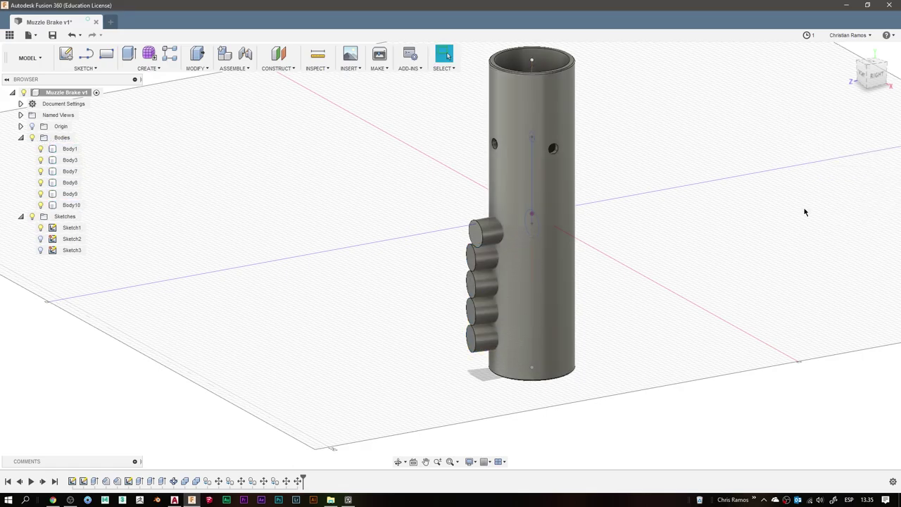
{"action": "left_click", "coordinate": [71, 182]}
{"action": "left_click", "coordinate": [71, 204], "text": "shift"}
{"action": "right_click", "coordinate": [602, 285]}
{"action": "left_click", "coordinate": [626, 280]}
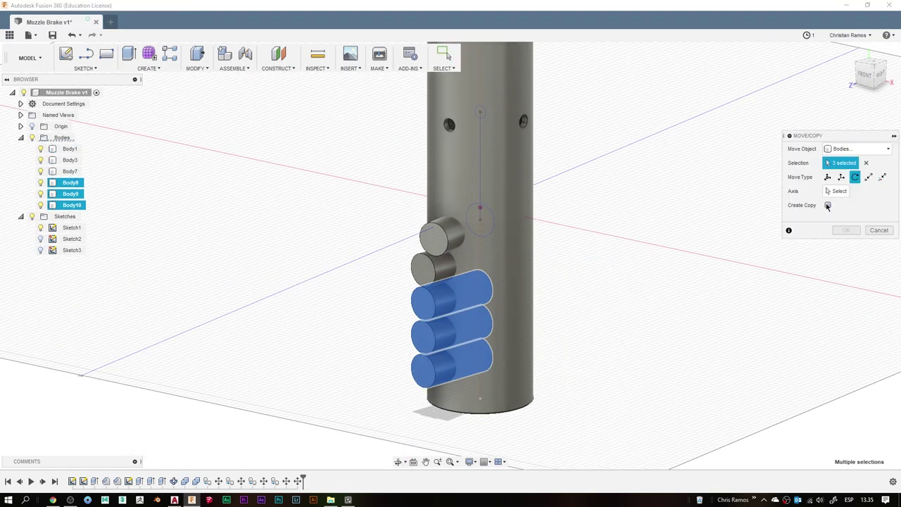
{"action": "left_click", "coordinate": [540, 104]}
{"action": "type", "text": "90"}
{"action": "key", "text": "Return"}
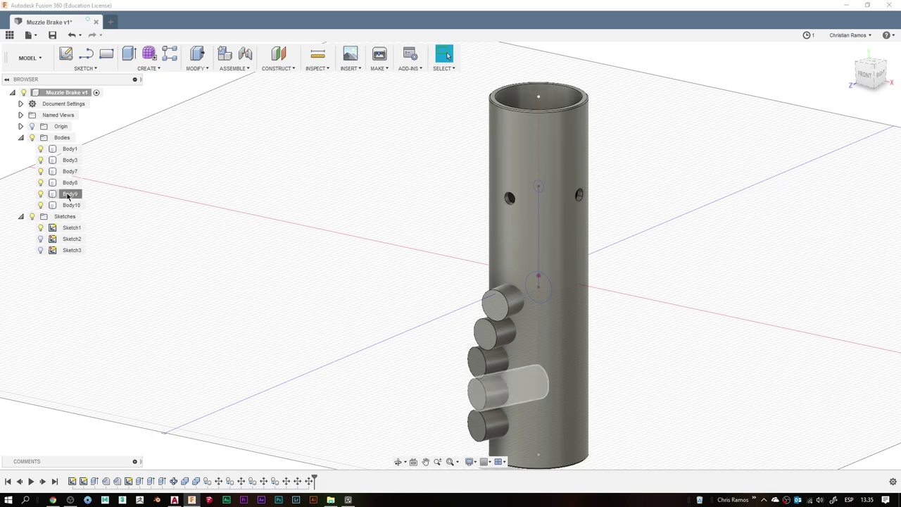
Rotate the bottom two copies 90°, then the bottom copy a further 90°
{"action": "left_click", "coordinate": [70, 193]}
{"action": "left_click", "coordinate": [71, 205], "text": "shift"}
{"action": "right_click", "coordinate": [361, 304]}
{"action": "left_click", "coordinate": [365, 276]}
{"action": "left_click", "coordinate": [720, 195]}
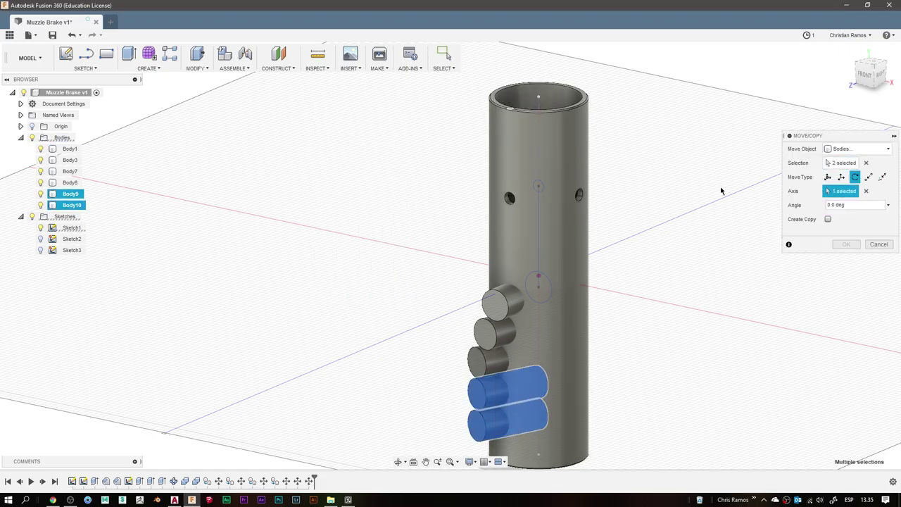
{"action": "type", "text": "90"}
{"action": "key", "text": "Return"}
{"action": "left_click", "coordinate": [71, 205]}
{"action": "key", "text": "m"}
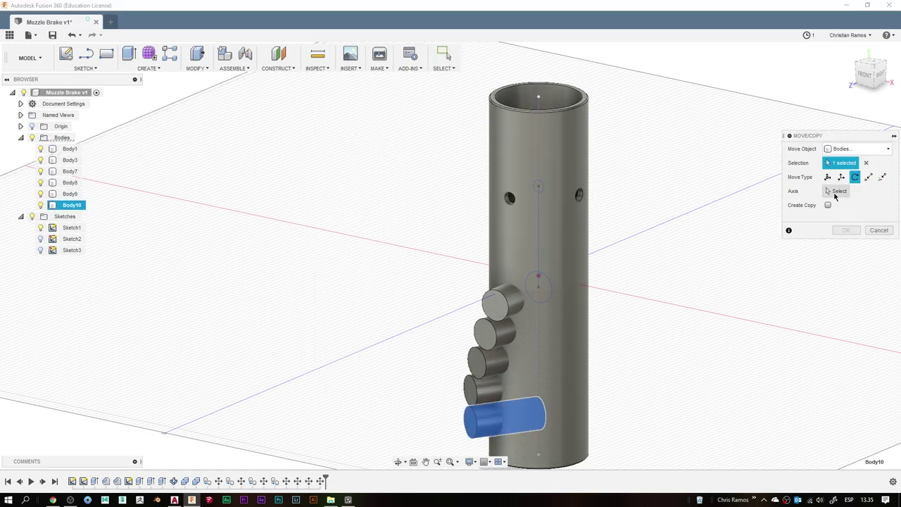
{"action": "left_click", "coordinate": [718, 178]}
{"action": "type", "text": "90"}
{"action": "key", "text": "Return"}
{"action": "mouse_move", "coordinate": [766, 216]}
{"action": "middle_mouse_down", "text": "shift"}
{"action": "mouse_move", "coordinate": [597, 295]}
{"action": "mouse_move", "coordinate": [387, 441]}
{"action": "middle_mouse_up", "text": "shift"}
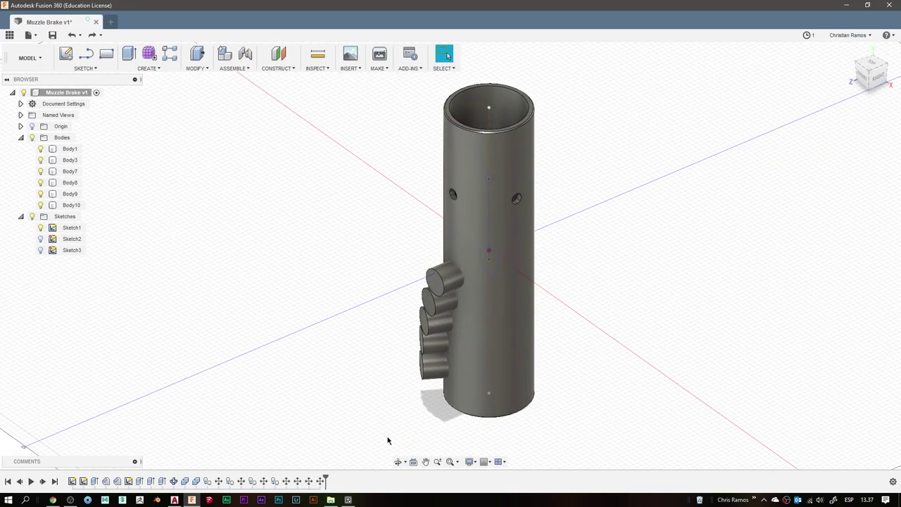
Circular-pattern the column of five stubs 6 times around the tube's central axis
{"action": "middle_click_drag", "start_coordinate": [290, 268], "coordinate": [246, 279]}
{"action": "left_click", "coordinate": [196, 68]}
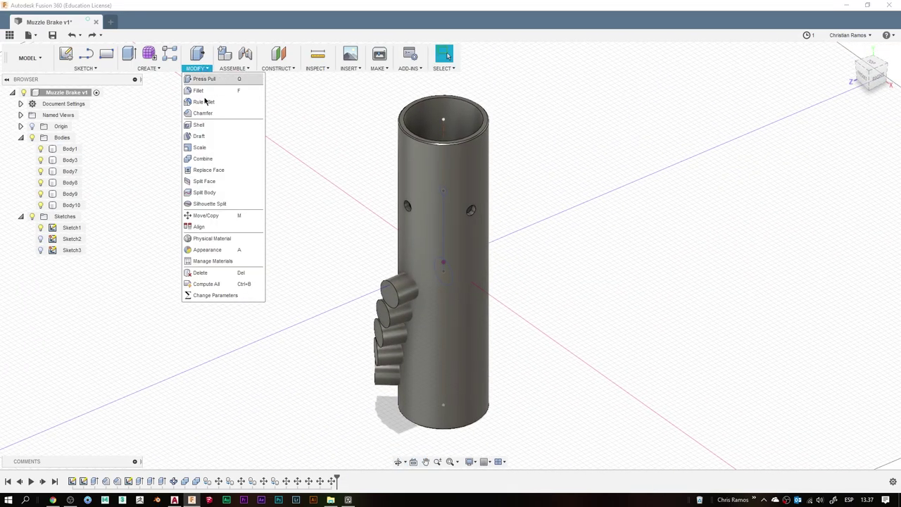
{"action": "left_click", "coordinate": [219, 262]}
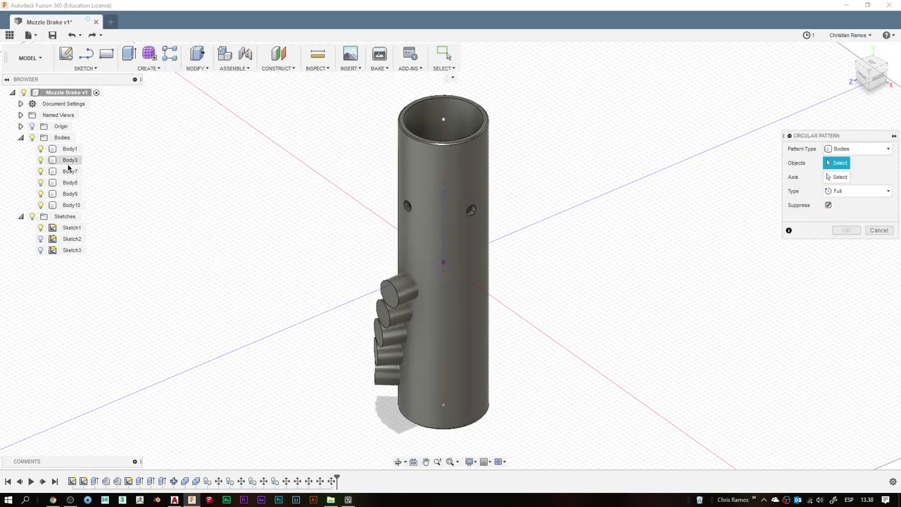
{"action": "left_click", "coordinate": [444, 139]}
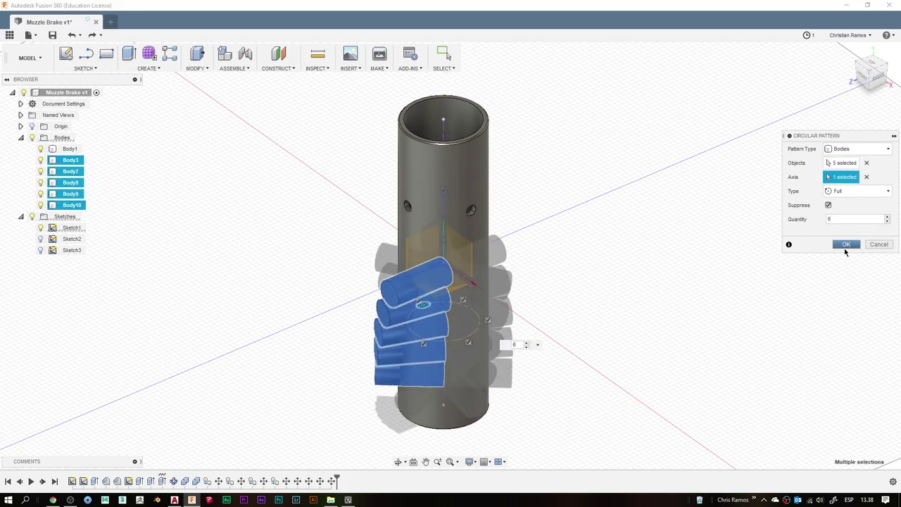
{"action": "left_click", "coordinate": [845, 244]}
Combine-cut all the patterned stubs from the tube, leaving only Body1
{"action": "left_click", "coordinate": [196, 68]}
{"action": "left_click", "coordinate": [212, 149]}
{"action": "left_click", "coordinate": [413, 268]}
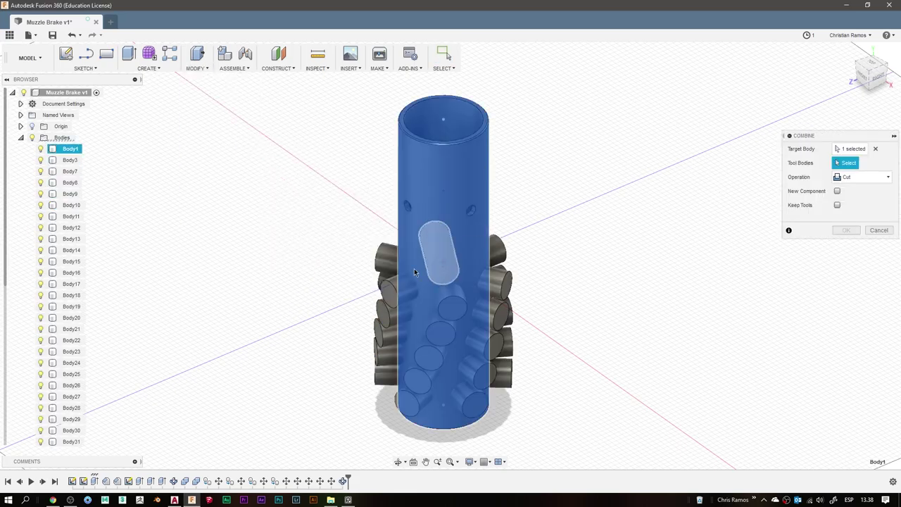
{"action": "left_click", "coordinate": [73, 170]}
{"action": "scroll", "coordinate": [73, 282], "scroll_direction": "down", "scroll_amount": 2}
{"action": "left_click", "coordinate": [71, 392], "text": "shift"}
{"action": "key", "text": "Return"}
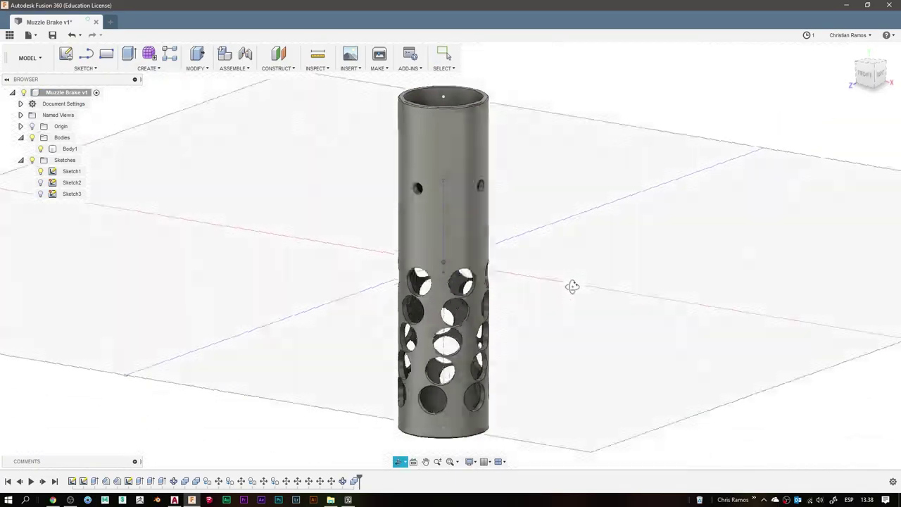
{"action": "left_click", "coordinate": [474, 182]}
{"action": "middle_click_drag", "start_coordinate": [473, 182], "coordinate": [561, 205], "text": "shift"}
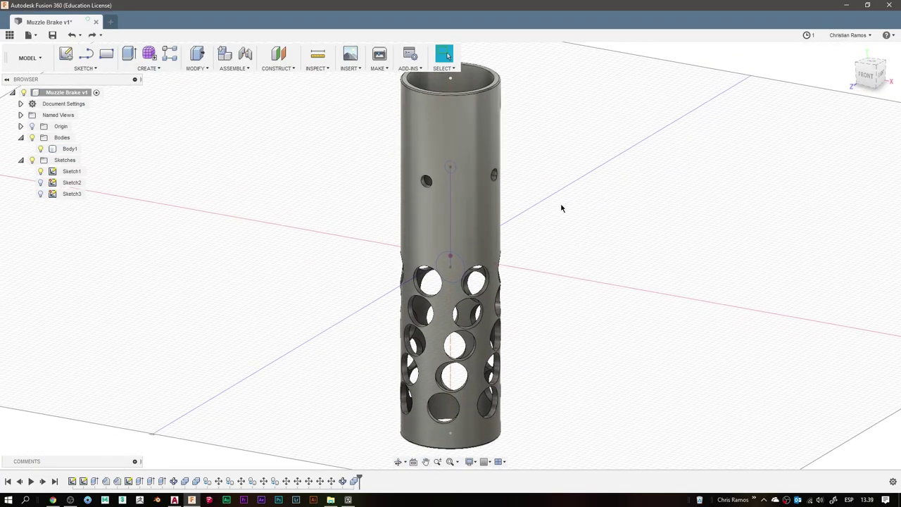
{"action": "scroll", "coordinate": [396, 149], "scroll_direction": "up", "scroll_amount": 5}
Chamfer the edges of the first small hole near the top of the tube
{"action": "scroll", "coordinate": [396, 150], "scroll_direction": "up", "scroll_amount": 2}
{"action": "left_click", "coordinate": [196, 68]}
{"action": "left_click", "coordinate": [211, 104]}
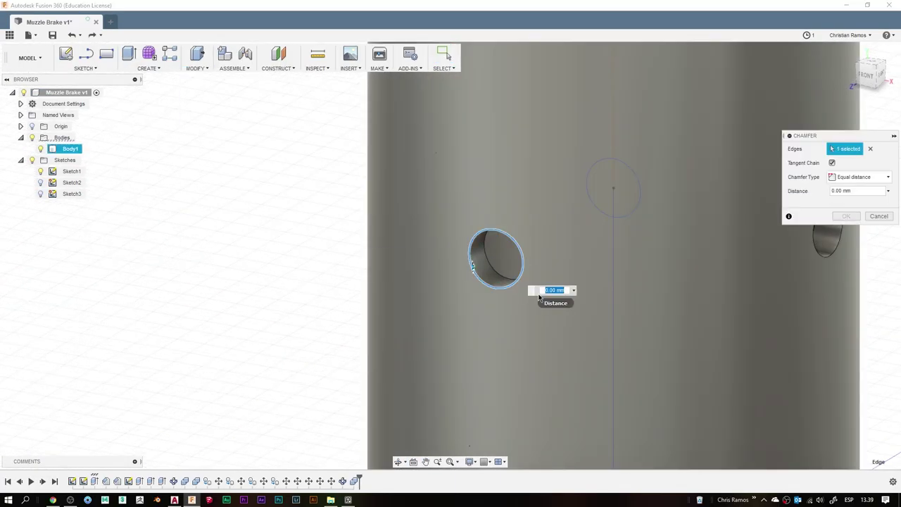
{"action": "right_click", "coordinate": [342, 242]}
{"action": "key", "text": "Escape"}
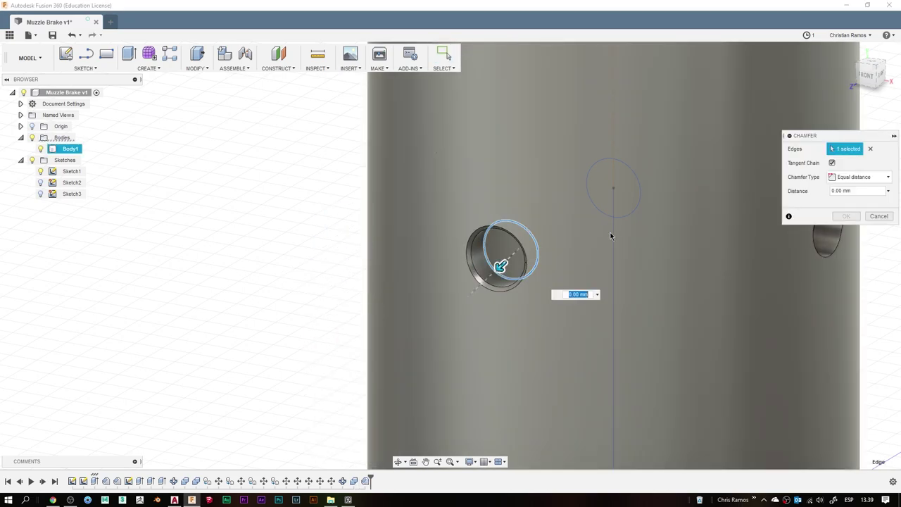
Repeat the chamfer on the remaining small upper holes, orbiting around the tube to check them
{"action": "mouse_move", "coordinate": [543, 294]}
{"action": "middle_mouse_down", "text": "shift"}
{"action": "mouse_move", "coordinate": [708, 275]}
{"action": "mouse_move", "coordinate": [655, 280]}
{"action": "middle_mouse_up", "text": "shift"}
{"action": "right_click", "coordinate": [656, 279]}
{"action": "left_click", "coordinate": [653, 253]}
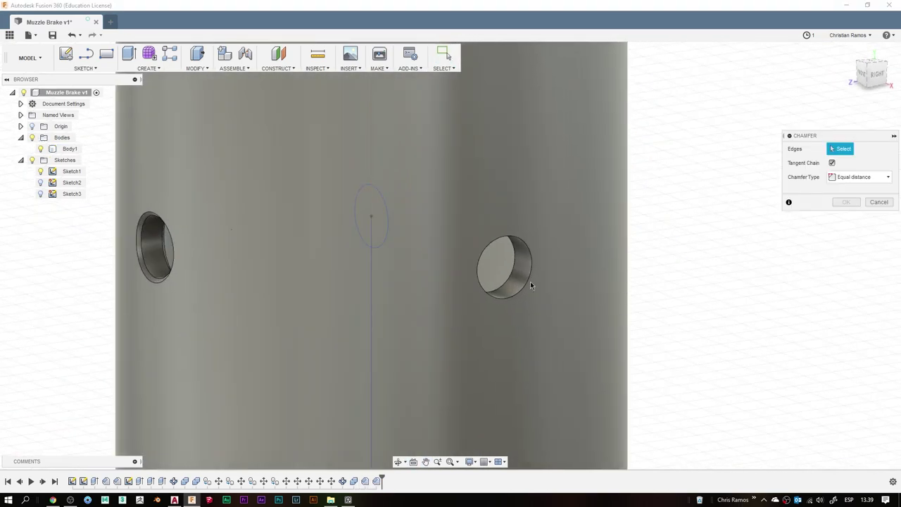
{"action": "middle_click_drag", "start_coordinate": [482, 306], "coordinate": [562, 261], "text": "shift"}
{"action": "middle_click_drag", "start_coordinate": [429, 240], "coordinate": [632, 215], "text": "shift"}
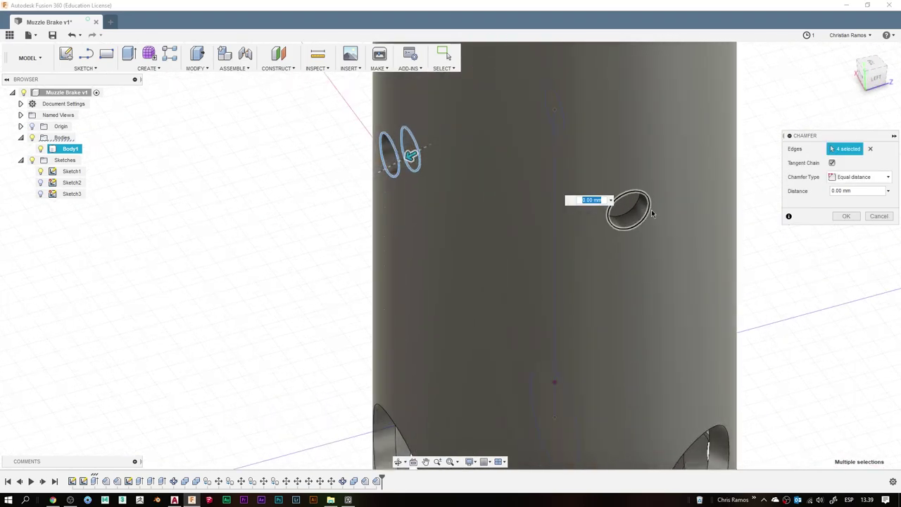
{"action": "scroll", "coordinate": [644, 237], "scroll_direction": "down", "scroll_amount": 5}
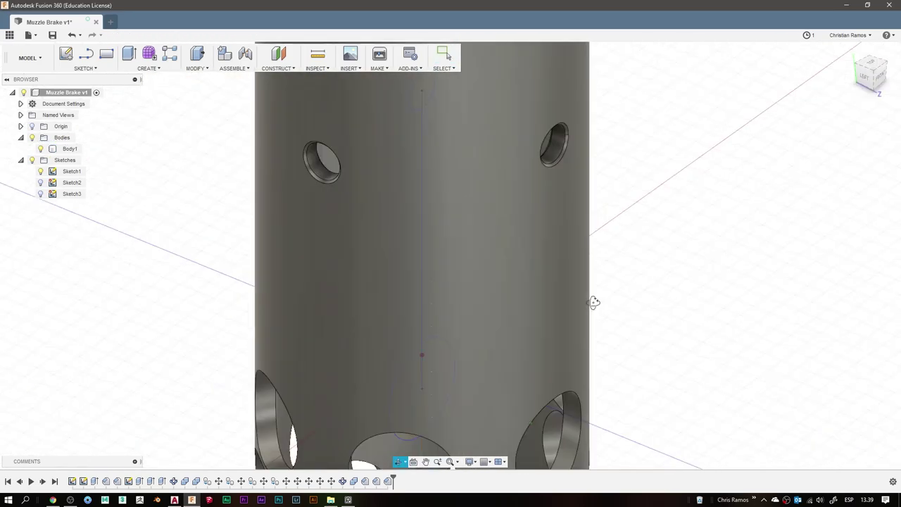
{"action": "mouse_move", "coordinate": [593, 302]}
{"action": "middle_mouse_down", "text": "shift"}
{"action": "mouse_move", "coordinate": [601, 325]}
{"action": "mouse_move", "coordinate": [652, 287]}
{"action": "middle_mouse_up", "text": "shift"}
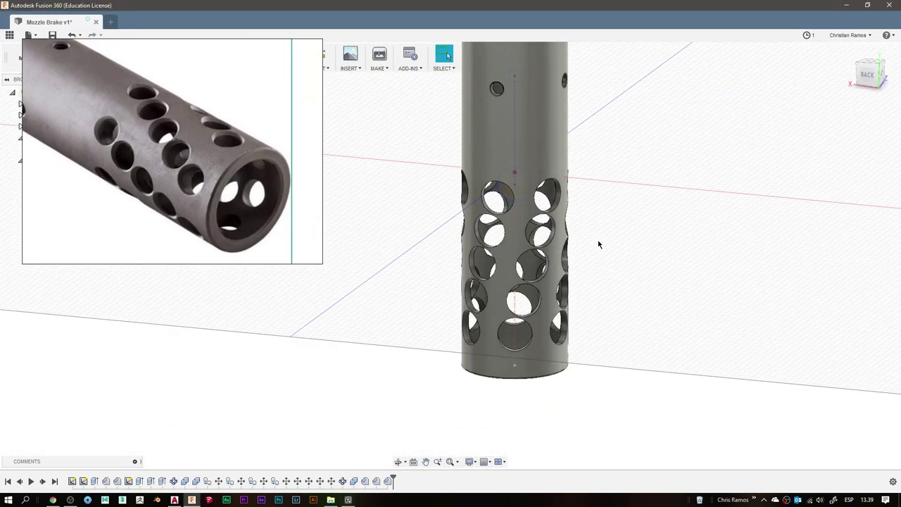
Chamfer the rim of an upper side hole
{"action": "middle_click_drag", "start_coordinate": [598, 244], "coordinate": [565, 235], "text": "shift"}
{"action": "scroll", "coordinate": [556, 218], "scroll_direction": "up", "scroll_amount": 3}
{"action": "scroll", "coordinate": [524, 180], "scroll_direction": "up", "scroll_amount": 3}
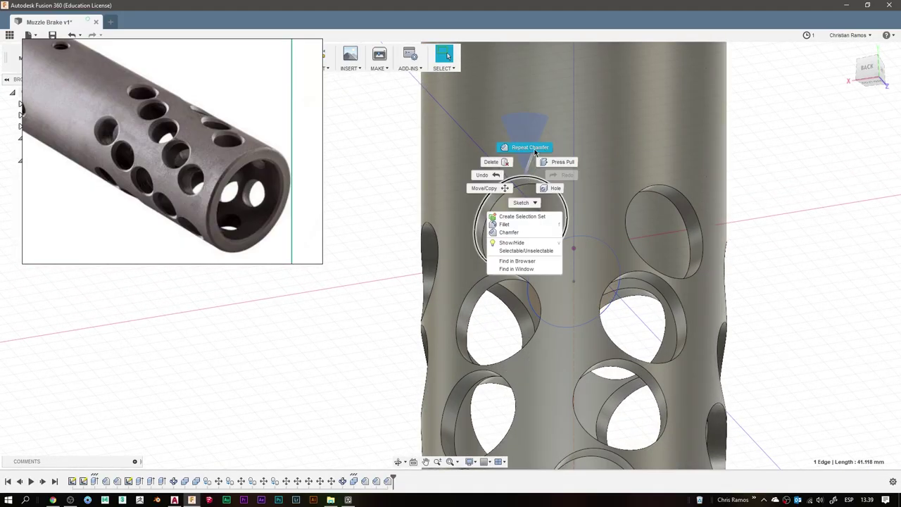
{"action": "left_click", "coordinate": [535, 152]}
{"action": "key", "text": "Return"}
Restart the chamfer command with no hole edges selected
{"action": "right_click", "coordinate": [384, 310]}
{"action": "key", "text": "Escape"}
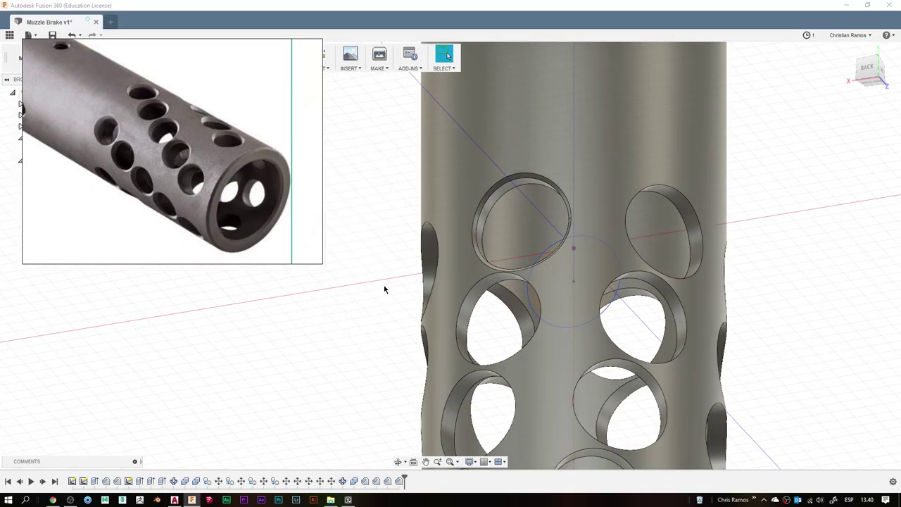
{"action": "scroll", "coordinate": [366, 305], "scroll_direction": "down", "scroll_amount": 1}
{"action": "left_click", "coordinate": [366, 305]}
{"action": "right_click", "coordinate": [366, 304]}
{"action": "key", "text": "Escape"}
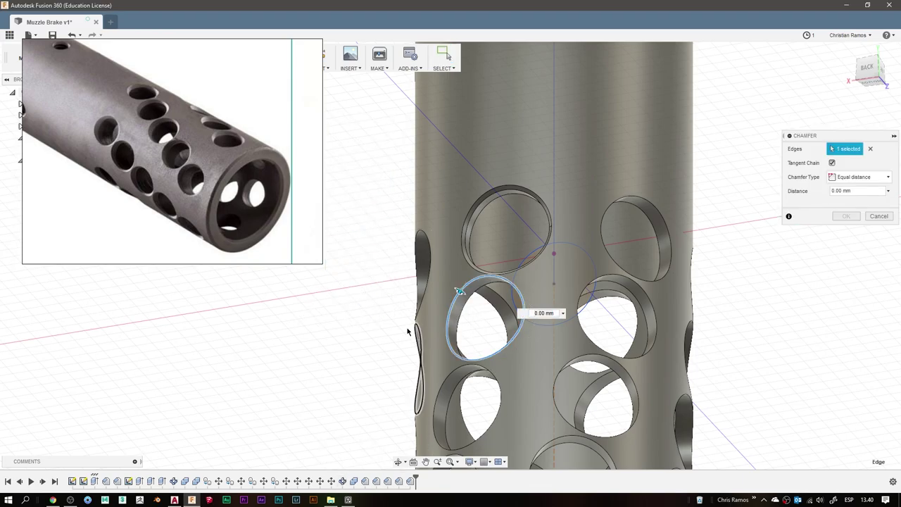
{"action": "left_click", "coordinate": [348, 331]}
{"action": "right_click", "coordinate": [349, 330]}
{"action": "key", "text": "Escape"}
Chamfer three more hole rims, orbiting the tube to reach them
{"action": "left_click", "coordinate": [489, 289]}
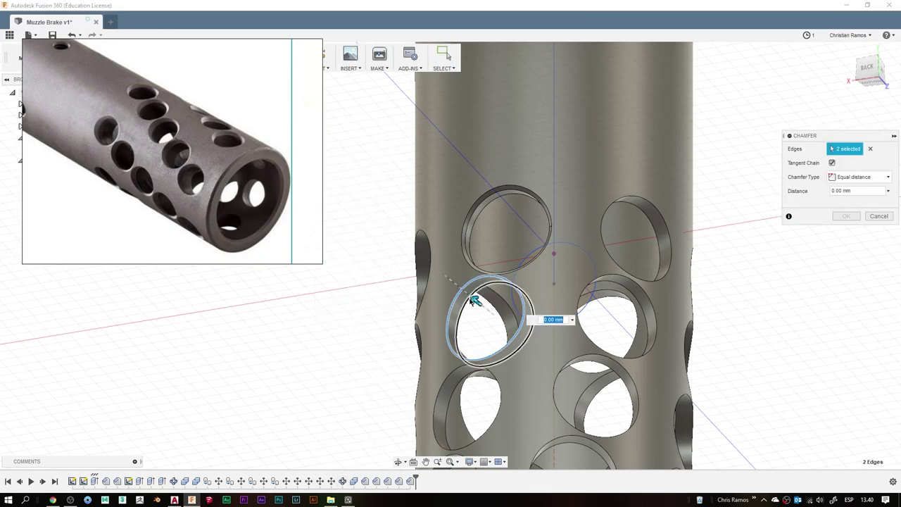
{"action": "mouse_move", "coordinate": [489, 288]}
{"action": "middle_mouse_down", "text": "shift"}
{"action": "mouse_move", "coordinate": [472, 233]}
{"action": "mouse_move", "coordinate": [441, 363]}
{"action": "middle_mouse_up", "text": "shift"}
{"action": "left_click", "coordinate": [472, 204]}
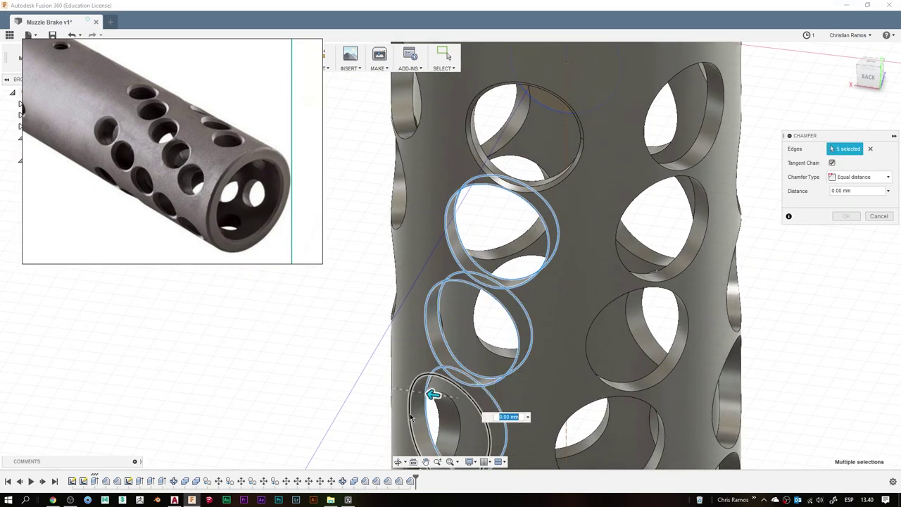
{"action": "left_click", "coordinate": [411, 418]}
{"action": "middle_click_drag", "start_coordinate": [412, 418], "coordinate": [412, 324], "text": "shift"}
{"action": "key", "text": "Escape"}
With the tube upright, use Repeat Chamfer to bevel two more individual hole rims
{"action": "middle_click_drag", "start_coordinate": [365, 354], "coordinate": [615, 230], "text": "shift"}
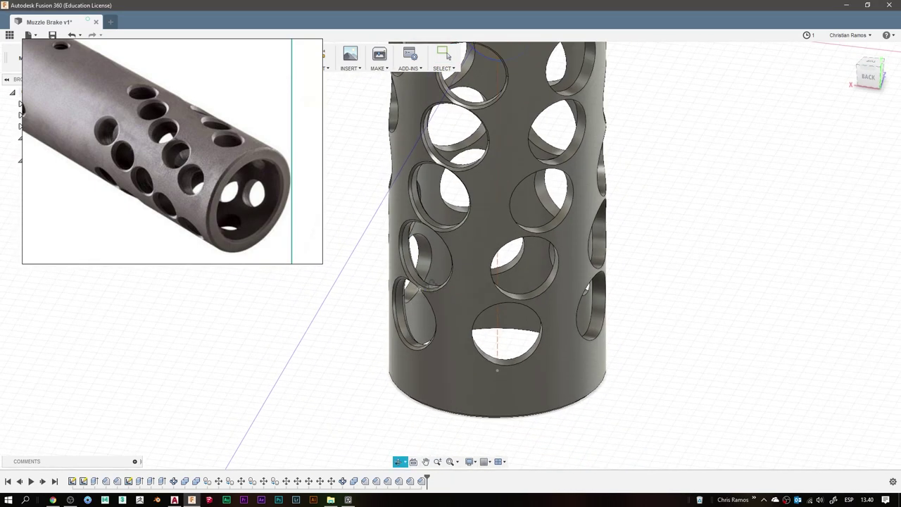
{"action": "scroll", "coordinate": [615, 230], "scroll_direction": "up", "scroll_amount": 2}
{"action": "right_click", "coordinate": [603, 251]}
{"action": "left_click", "coordinate": [613, 228]}
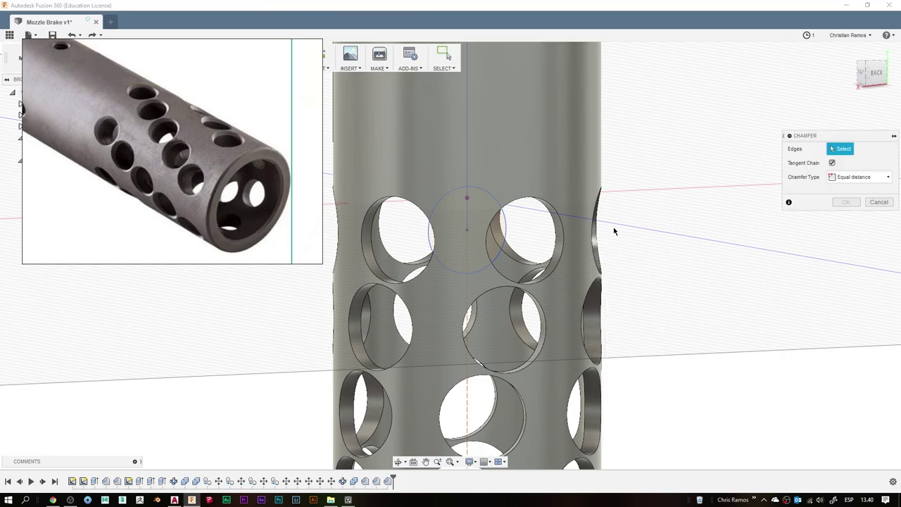
{"action": "scroll", "coordinate": [567, 273], "scroll_direction": "up", "scroll_amount": 3}
{"action": "left_click", "coordinate": [567, 273]}
{"action": "key", "text": "Escape"}
{"action": "right_click", "coordinate": [592, 330]}
{"action": "left_click", "coordinate": [595, 312]}
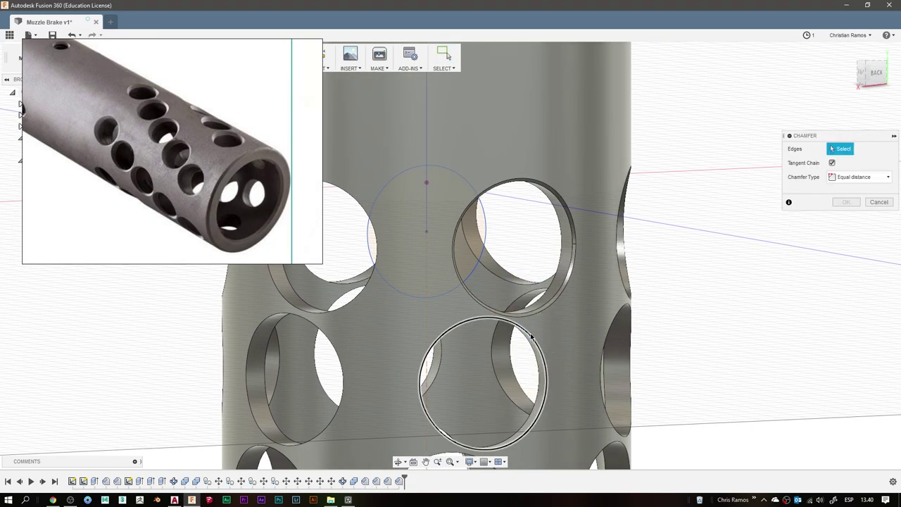
{"action": "key", "text": "Escape"}
Repeat the chamfer and select two further side-hole rims
{"action": "scroll", "coordinate": [592, 331], "scroll_direction": "down", "scroll_amount": 3}
{"action": "right_click", "coordinate": [592, 331]}
{"action": "left_click", "coordinate": [595, 312]}
{"action": "scroll", "coordinate": [595, 311], "scroll_direction": "up", "scroll_amount": 3}
{"action": "left_click", "coordinate": [519, 187]}
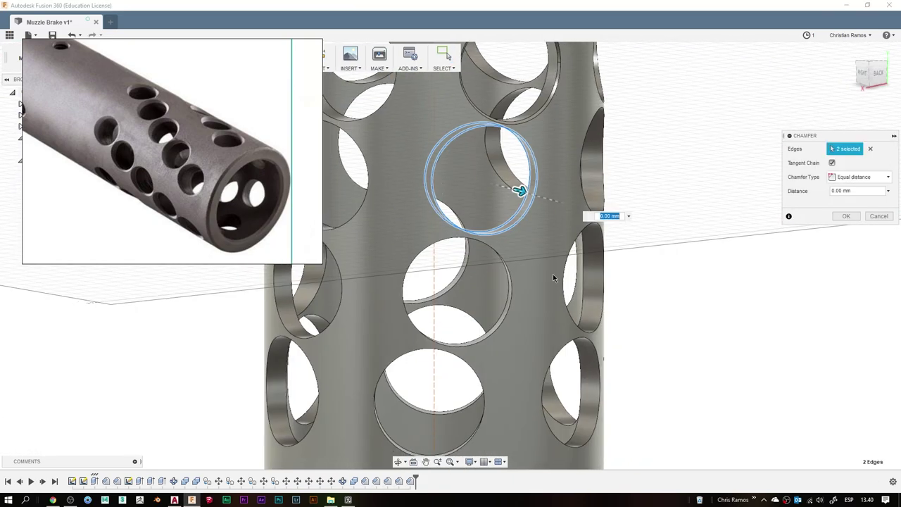
{"action": "left_click", "coordinate": [509, 272]}
{"action": "scroll", "coordinate": [508, 272], "scroll_direction": "up", "scroll_amount": 2}
{"action": "scroll", "coordinate": [393, 358], "scroll_direction": "down", "scroll_amount": 2}
Apply the pending rim chamfers and start a new chamfer on the next column of holes
{"action": "key", "text": "Escape"}
{"action": "right_click", "coordinate": [528, 355]}
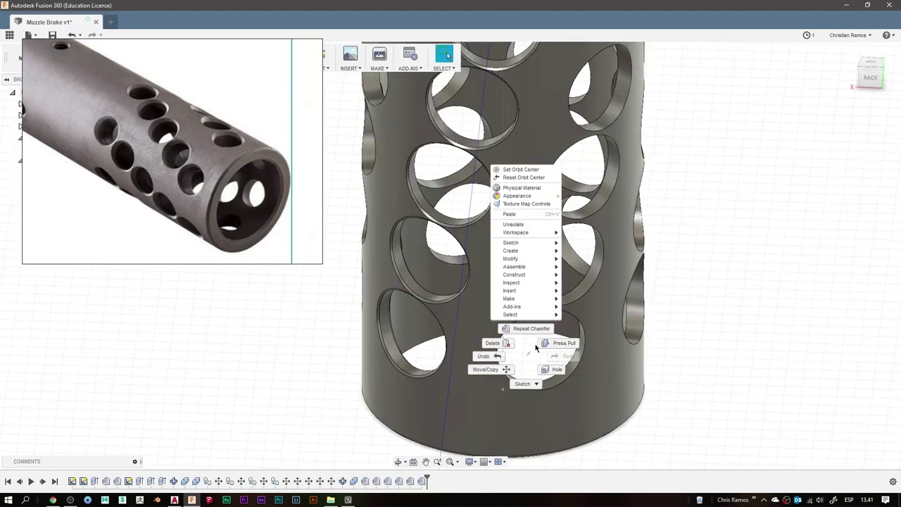
{"action": "left_click", "coordinate": [529, 334]}
{"action": "left_click", "coordinate": [578, 302]}
{"action": "middle_click_drag", "start_coordinate": [579, 303], "coordinate": [468, 328], "text": "shift"}
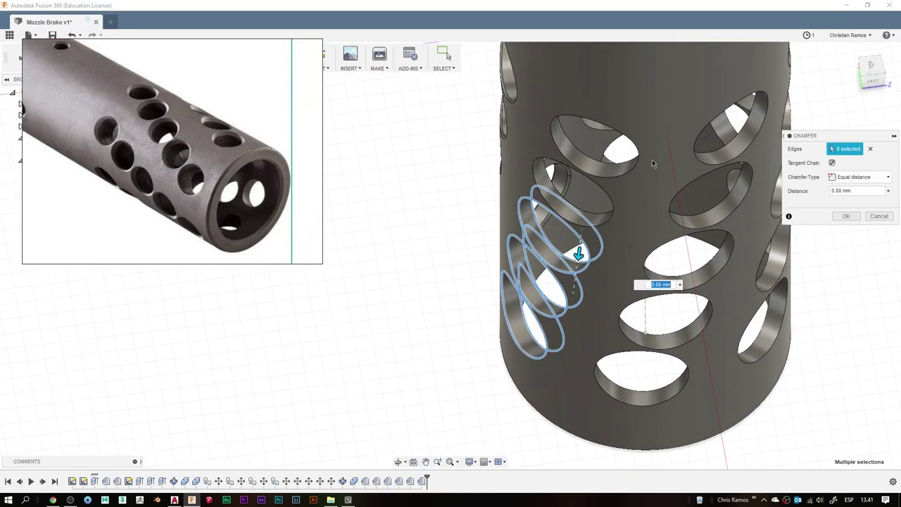
{"action": "scroll", "coordinate": [469, 328], "scroll_direction": "up", "scroll_amount": 3}
Refine the selection to ten hole rims in that column and apply the chamfer
{"action": "left_click", "coordinate": [438, 279]}
{"action": "scroll", "coordinate": [467, 257], "scroll_direction": "down", "scroll_amount": 3}
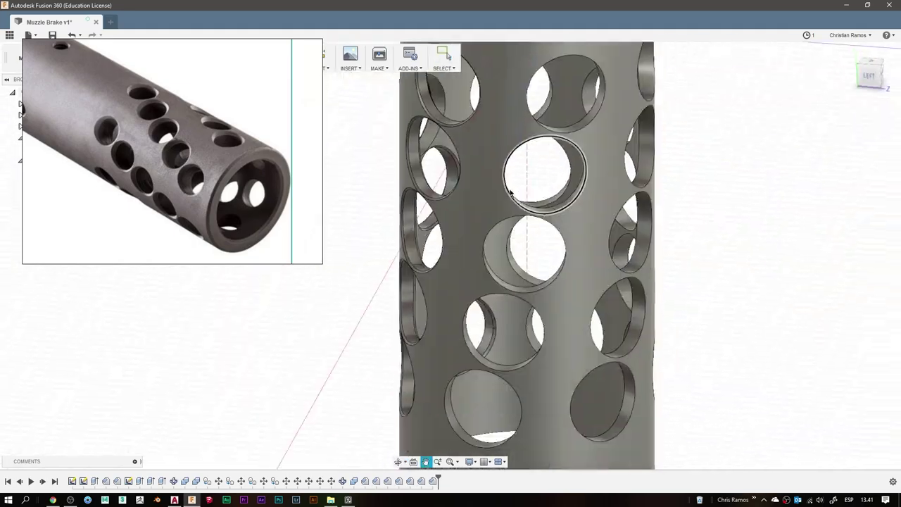
{"action": "scroll", "coordinate": [466, 258], "scroll_direction": "down", "scroll_amount": 2}
{"action": "scroll", "coordinate": [542, 261], "scroll_direction": "up", "scroll_amount": 4}
{"action": "scroll", "coordinate": [398, 447], "scroll_direction": "down", "scroll_amount": 3}
{"action": "scroll", "coordinate": [493, 303], "scroll_direction": "up", "scroll_amount": 5}
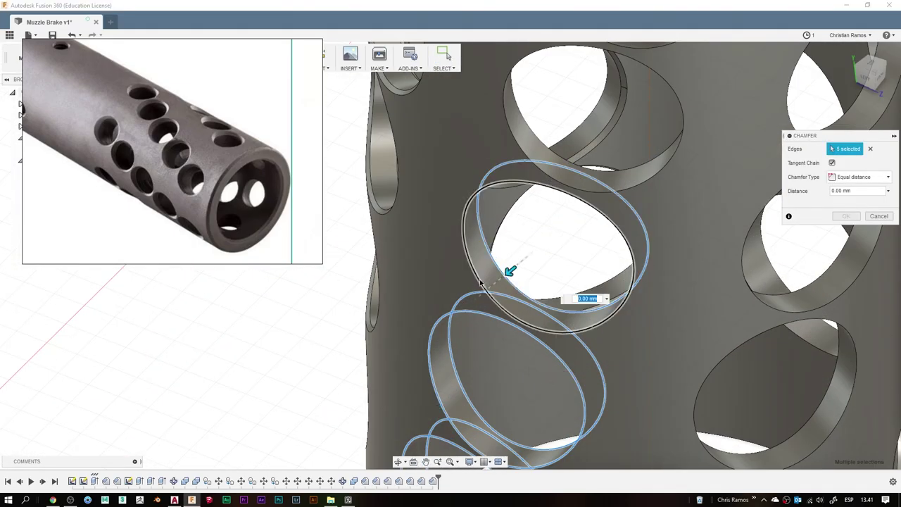
{"action": "mouse_move", "coordinate": [493, 302]}
{"action": "middle_mouse_down", "text": "shift"}
{"action": "mouse_move", "coordinate": [505, 222]}
{"action": "mouse_move", "coordinate": [424, 381]}
{"action": "middle_mouse_up", "text": "shift"}
{"action": "key", "text": "Escape"}
{"action": "scroll", "coordinate": [506, 222], "scroll_direction": "down", "scroll_amount": 3}
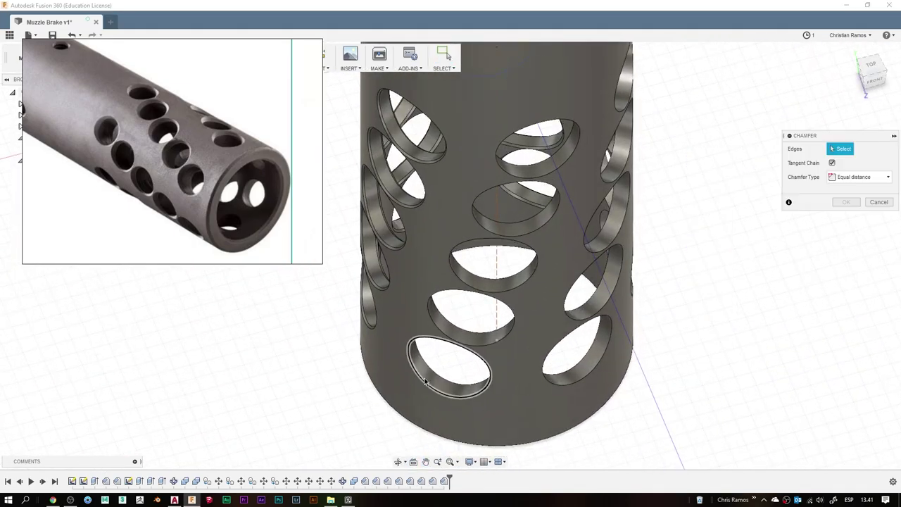
{"action": "key", "text": "Escape"}
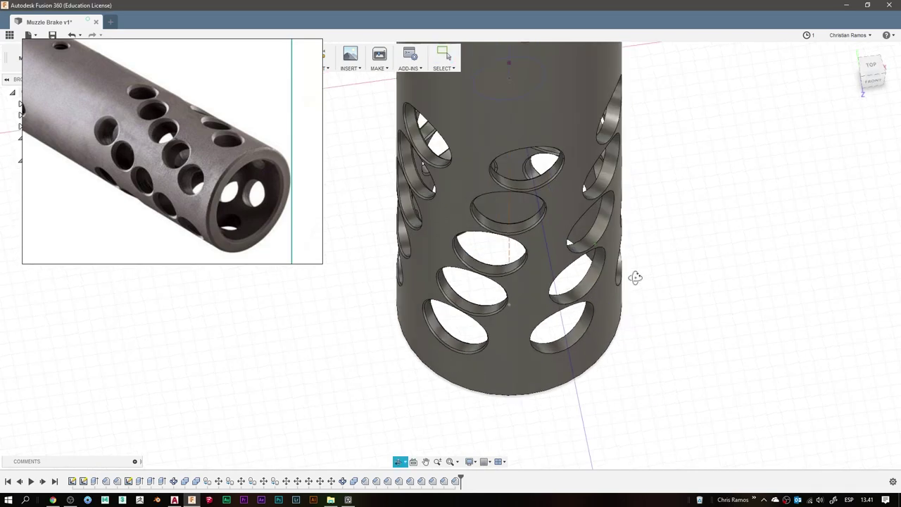
Chamfer another column of four hole rims, from the lower hole upward
{"action": "middle_click_drag", "start_coordinate": [635, 275], "coordinate": [544, 390], "text": "shift"}
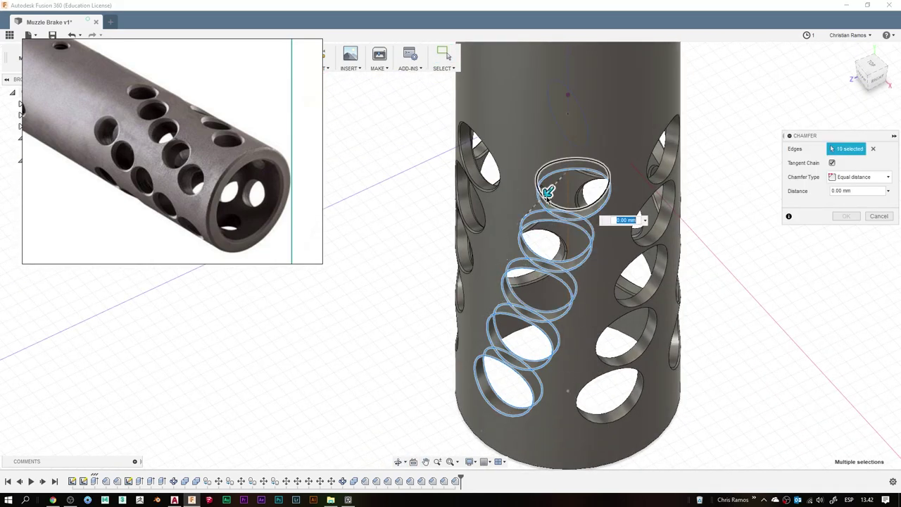
{"action": "key", "text": "Escape"}
{"action": "middle_click_drag", "start_coordinate": [633, 282], "coordinate": [752, 277], "text": "shift"}
{"action": "right_click", "coordinate": [752, 277]}
{"action": "left_click", "coordinate": [470, 373]}
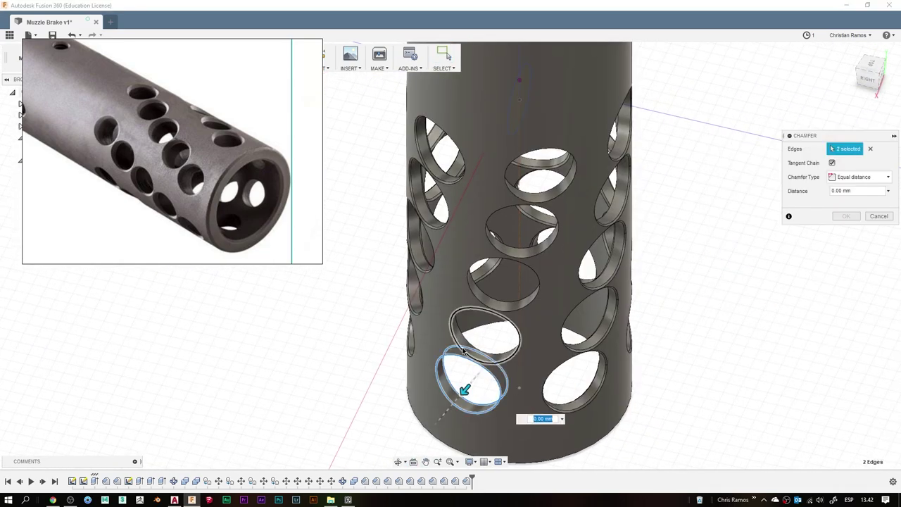
{"action": "left_click", "coordinate": [484, 283]}
{"action": "left_click", "coordinate": [517, 232]}
{"action": "left_click", "coordinate": [531, 189]}
{"action": "key", "text": "Escape"}
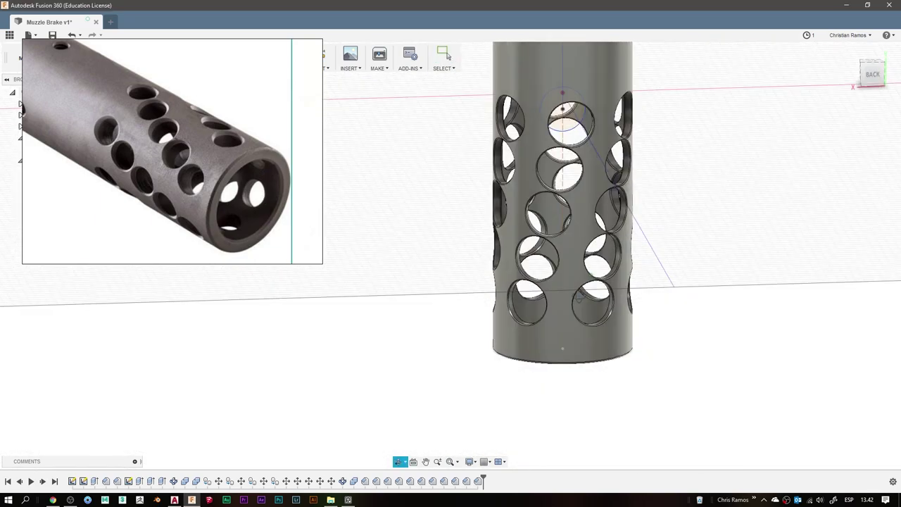
{"action": "mouse_move", "coordinate": [486, 303]}
{"action": "middle_mouse_down", "text": "shift"}
{"action": "mouse_move", "coordinate": [607, 302]}
{"action": "mouse_move", "coordinate": [609, 176]}
{"action": "middle_mouse_up", "text": "shift"}
Chamfer the inner rim at the top opening of the tube
{"action": "scroll", "coordinate": [610, 176], "scroll_direction": "up", "scroll_amount": 3}
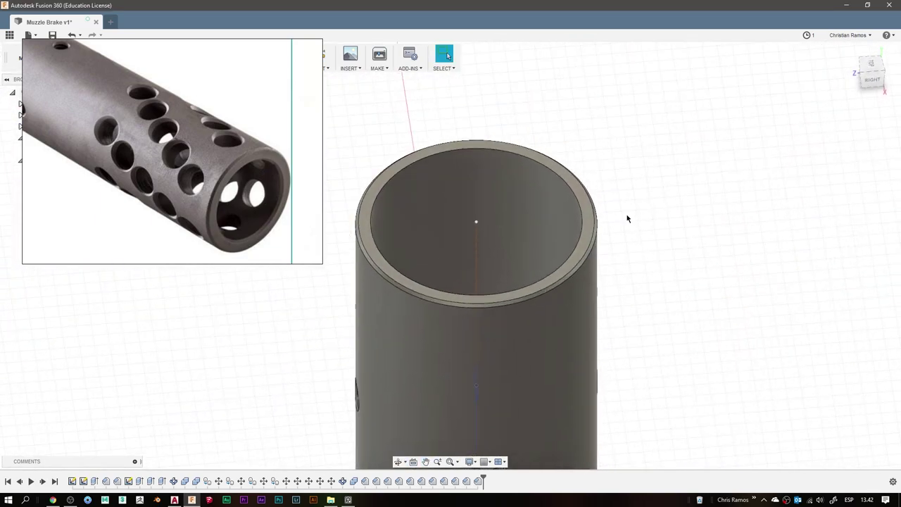
{"action": "scroll", "coordinate": [629, 218], "scroll_direction": "up", "scroll_amount": 3}
{"action": "scroll", "coordinate": [663, 241], "scroll_direction": "up", "scroll_amount": 2}
{"action": "right_click", "coordinate": [664, 251]}
{"action": "left_click", "coordinate": [663, 234]}
{"action": "key", "text": "Escape"}
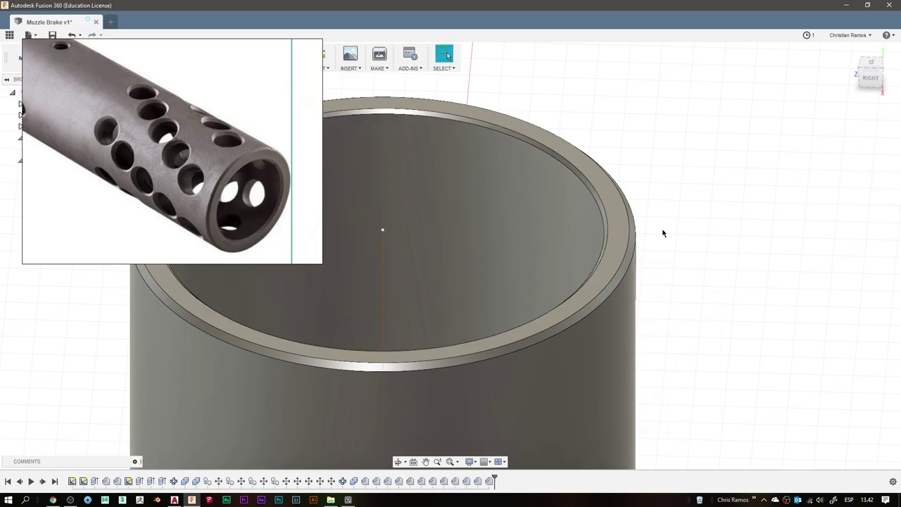
Orbit to the tube's other end and chamfer its inner rim as well
{"action": "scroll", "coordinate": [661, 231], "scroll_direction": "down", "scroll_amount": 2}
{"action": "scroll", "coordinate": [553, 176], "scroll_direction": "down", "scroll_amount": 3}
{"action": "middle_click_drag", "start_coordinate": [553, 176], "coordinate": [653, 358], "text": "shift"}
{"action": "scroll", "coordinate": [514, 175], "scroll_direction": "down", "scroll_amount": 3}
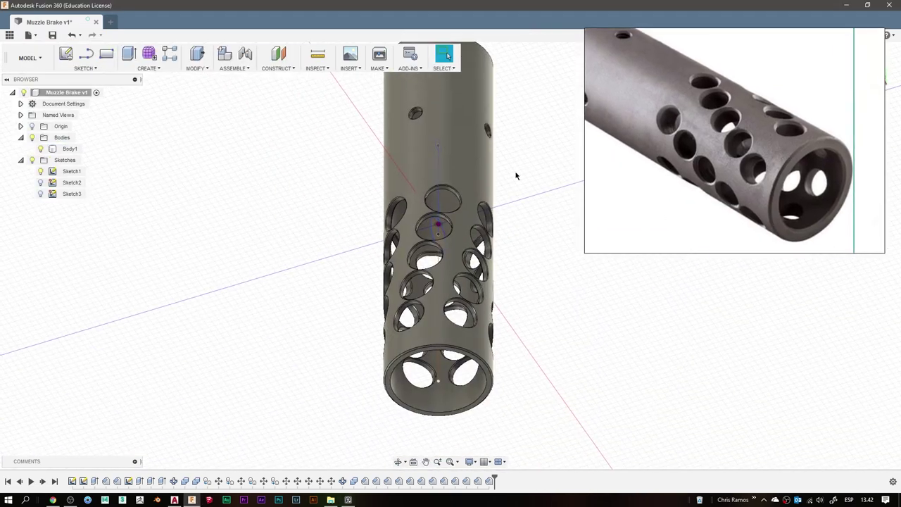
{"action": "scroll", "coordinate": [412, 130], "scroll_direction": "up", "scroll_amount": 4}
{"action": "scroll", "coordinate": [279, 244], "scroll_direction": "down", "scroll_amount": 2}
{"action": "middle_click_drag", "start_coordinate": [280, 245], "coordinate": [420, 268], "text": "shift"}
{"action": "scroll", "coordinate": [603, 317], "scroll_direction": "down", "scroll_amount": 3}
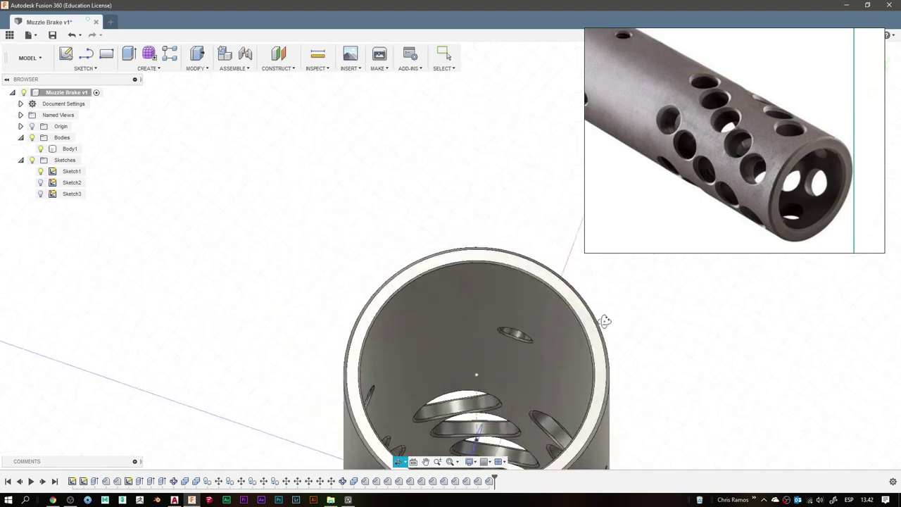
{"action": "mouse_move", "coordinate": [603, 317]}
{"action": "middle_mouse_down", "text": "shift"}
{"action": "mouse_move", "coordinate": [547, 288]}
{"action": "mouse_move", "coordinate": [499, 338]}
{"action": "mouse_move", "coordinate": [151, 229]}
{"action": "middle_mouse_up", "text": "shift"}
{"action": "scroll", "coordinate": [499, 338], "scroll_direction": "up", "scroll_amount": 4}
{"action": "right_click", "coordinate": [498, 332]}
{"action": "key", "text": "Escape"}
{"action": "scroll", "coordinate": [505, 334], "scroll_direction": "down", "scroll_amount": 4}
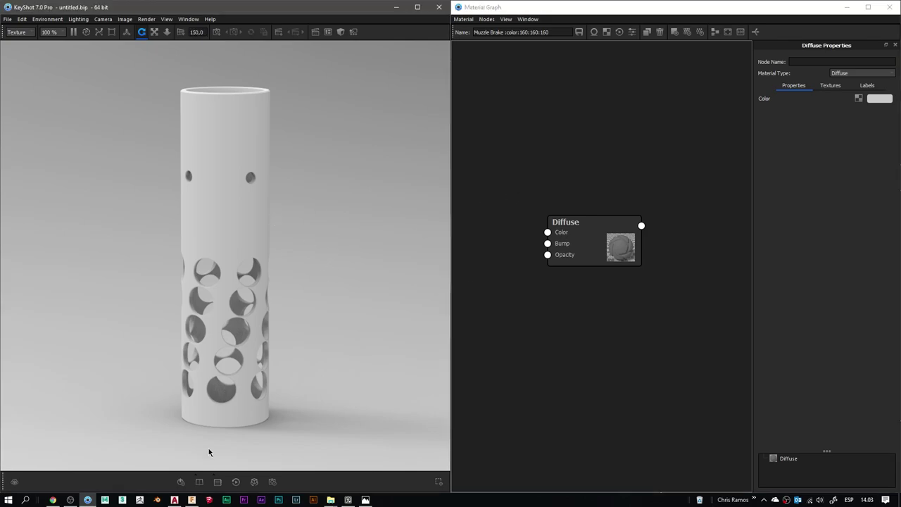
Change the muzzle brake's material type to Metal
{"action": "left_click", "coordinate": [199, 482]}
{"action": "left_click", "coordinate": [217, 481]}
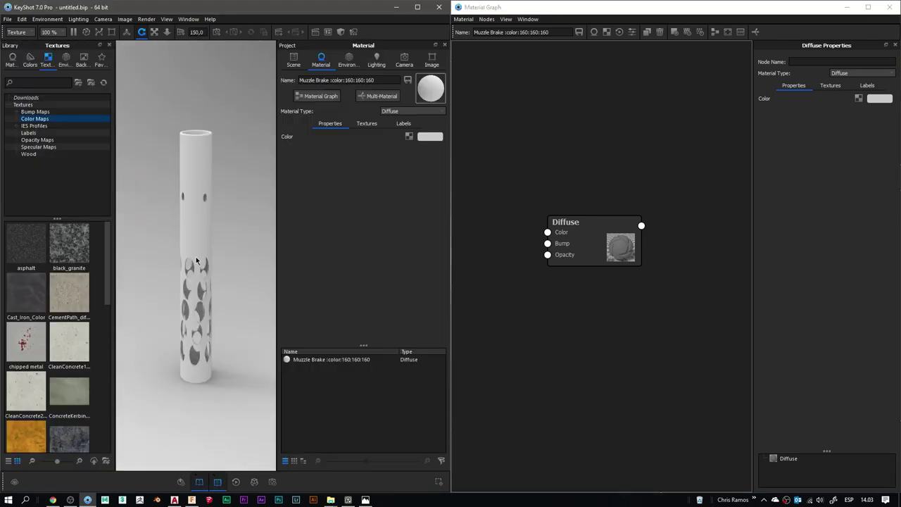
{"action": "left_click", "coordinate": [408, 111]}
{"action": "left_click", "coordinate": [387, 154]}
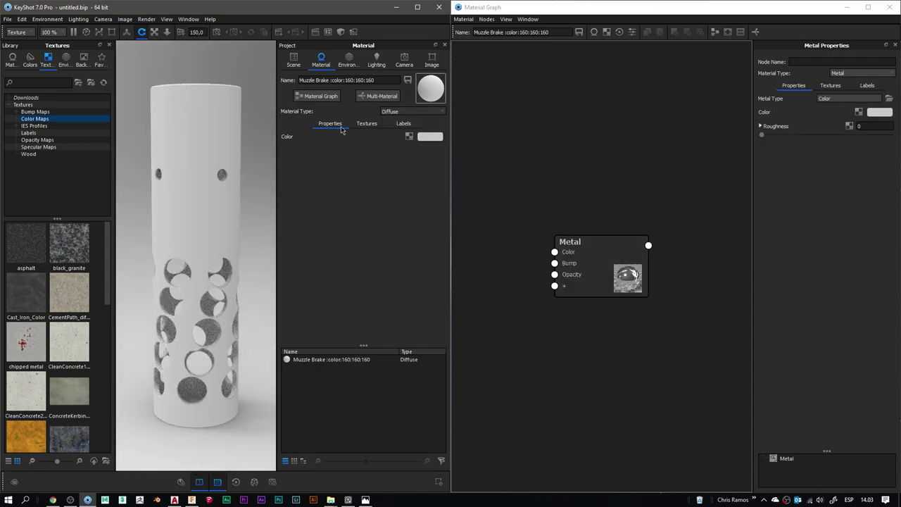
Light the scene with the Light Tent Black environment and make the background black
{"action": "left_click", "coordinate": [66, 59]}
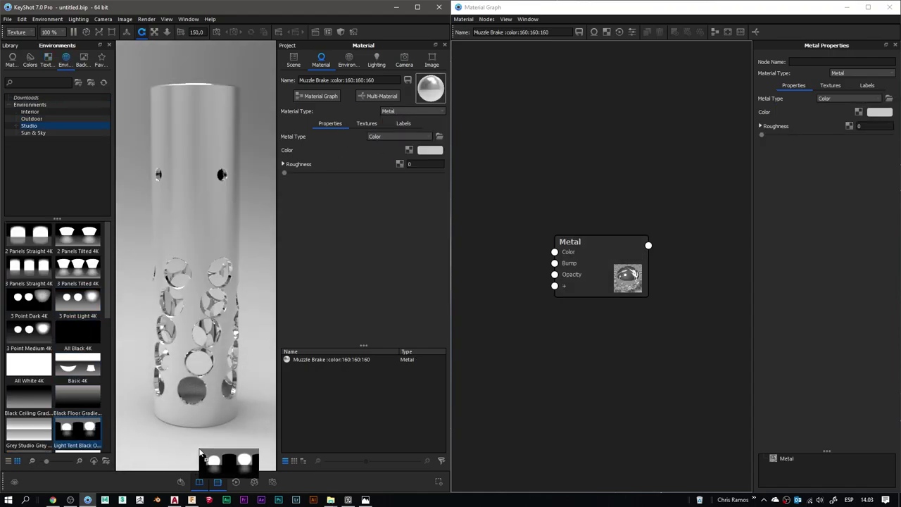
{"action": "left_click_drag", "start_coordinate": [201, 454], "coordinate": [201, 451]}
{"action": "left_click", "coordinate": [420, 394]}
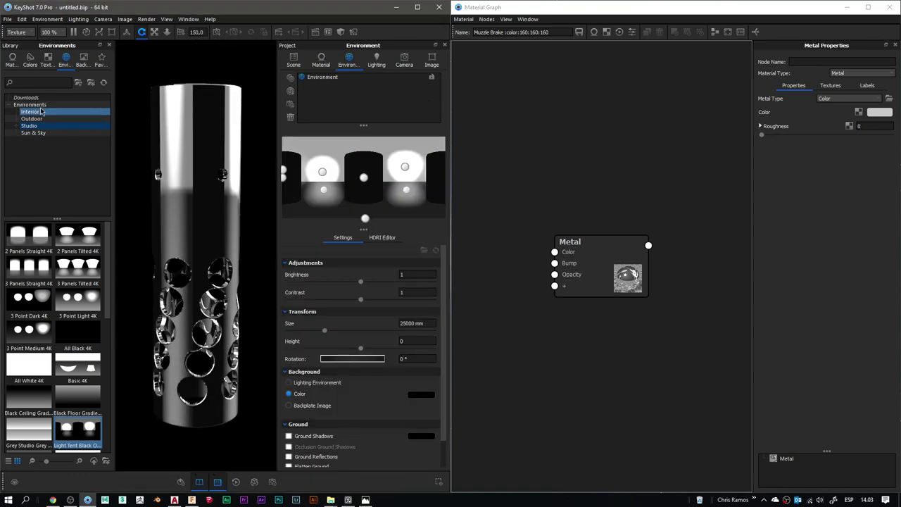
{"action": "left_click", "coordinate": [28, 61]}
{"action": "left_click", "coordinate": [12, 60]}
Connect metal_texture from the Textures library to the Metal's Color input
{"action": "left_click", "coordinate": [47, 60]}
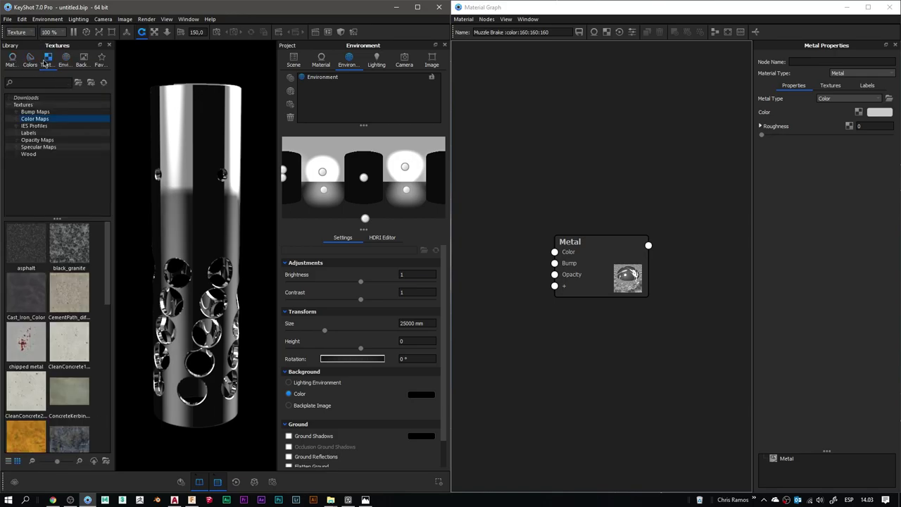
{"action": "left_click", "coordinate": [29, 60]}
{"action": "left_click", "coordinate": [47, 60]}
{"action": "scroll", "coordinate": [56, 338], "scroll_direction": "down", "scroll_amount": 3}
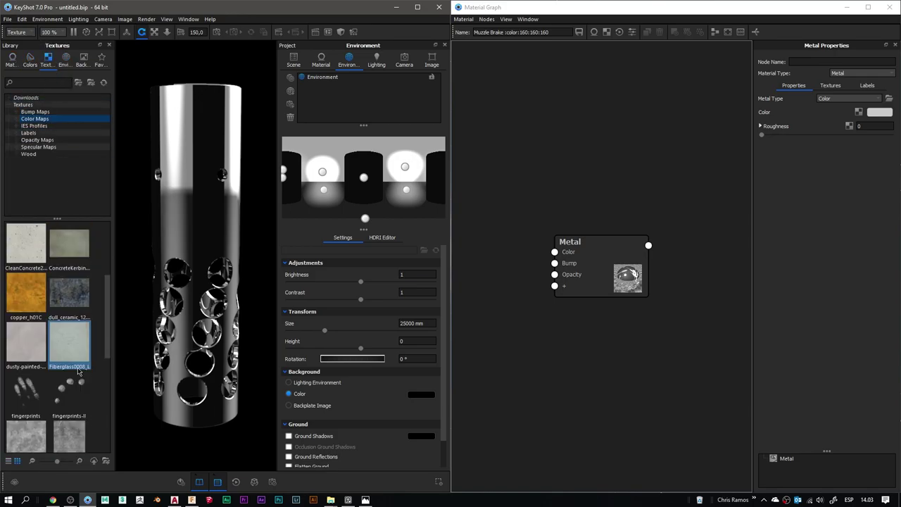
{"action": "scroll", "coordinate": [57, 337], "scroll_direction": "down", "scroll_amount": 2}
{"action": "mouse_move", "coordinate": [69, 390]}
{"action": "left_mouse_down"}
{"action": "mouse_move", "coordinate": [552, 262]}
{"action": "mouse_move", "coordinate": [526, 240]}
{"action": "left_mouse_up"}
{"action": "mouse_move", "coordinate": [558, 225]}
{"action": "left_mouse_down"}
{"action": "mouse_move", "coordinate": [587, 247]}
{"action": "mouse_move", "coordinate": [624, 252]}
{"action": "left_mouse_up"}
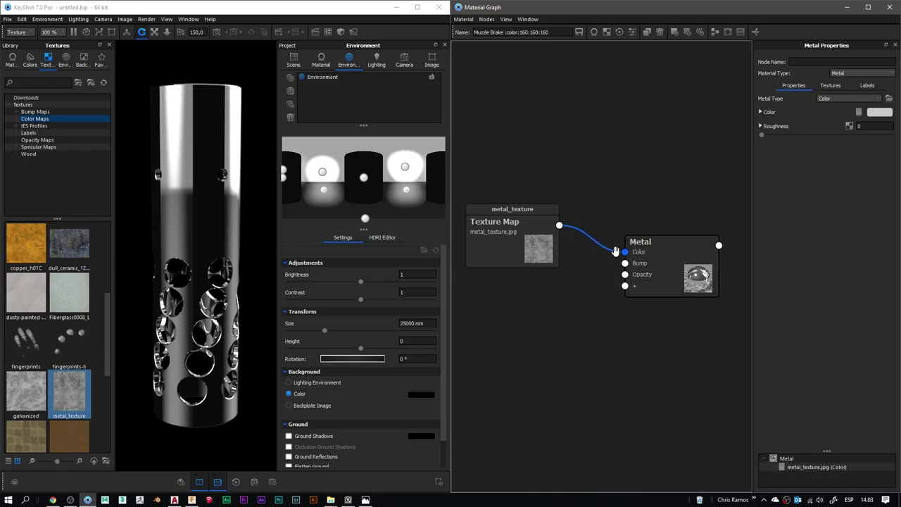
Set the metal_texture node's mapping type to Cylinder and position it on the tube
{"action": "left_click", "coordinate": [541, 245]}
{"action": "left_click", "coordinate": [814, 139]}
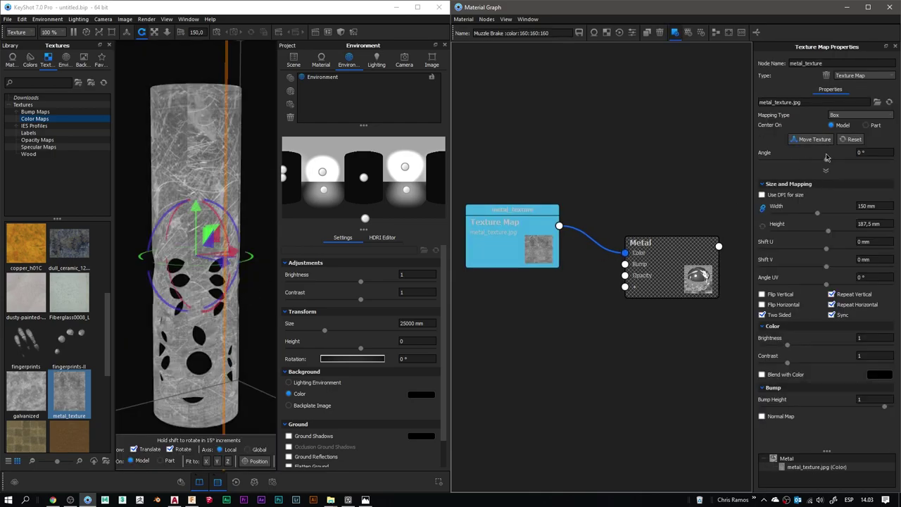
{"action": "left_click", "coordinate": [861, 115]}
{"action": "left_click", "coordinate": [860, 127]}
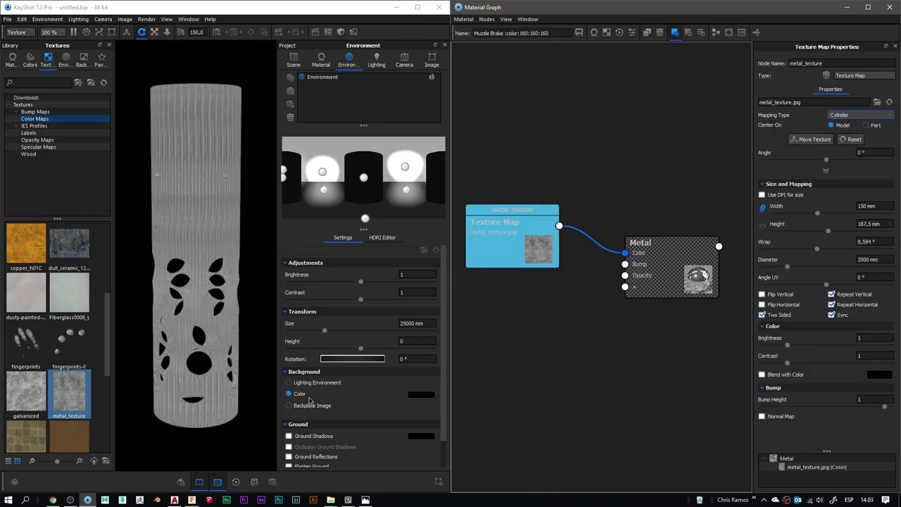
{"action": "left_click", "coordinate": [814, 140]}
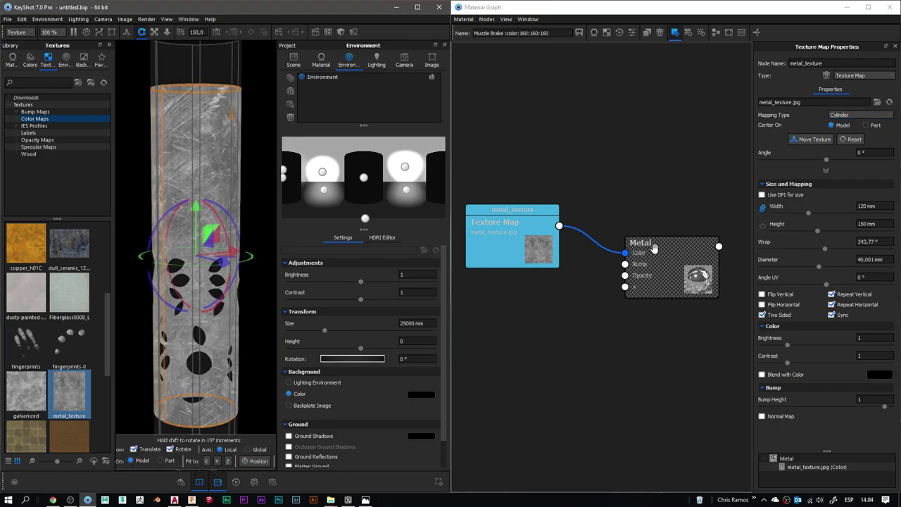
{"action": "left_click", "coordinate": [788, 140]}
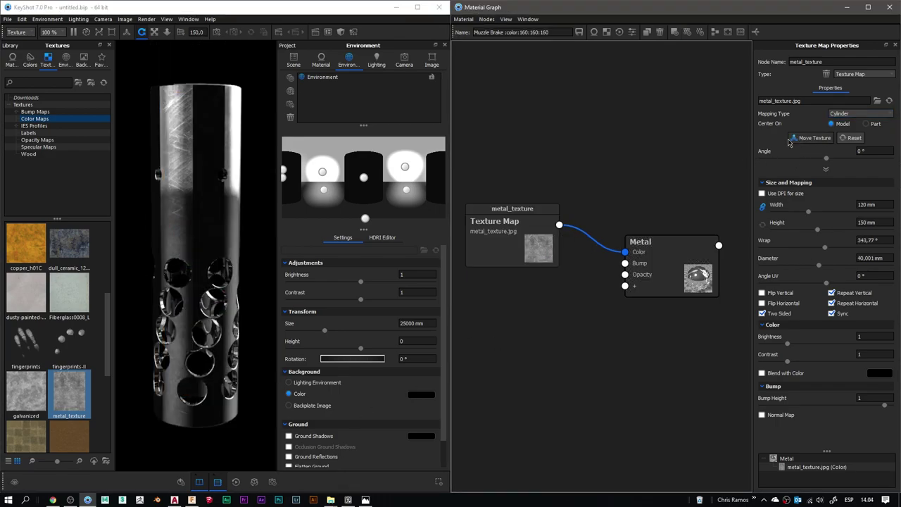
{"action": "left_click_drag", "start_coordinate": [458, 220], "coordinate": [461, 202]}
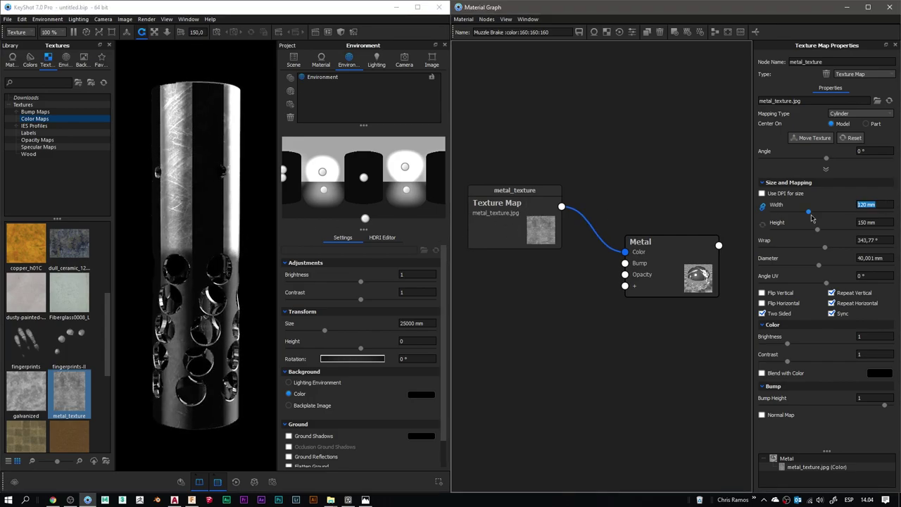
{"action": "type", "text": "100"}
Duplicate the texture node into the Metal's Roughness with brightness 0.7
{"action": "mouse_move", "coordinate": [546, 218]}
{"action": "left_mouse_down", "text": "alt"}
{"action": "mouse_move", "coordinate": [581, 252]}
{"action": "mouse_move", "coordinate": [546, 320]}
{"action": "left_mouse_up", "text": "alt"}
{"action": "left_click_drag", "start_coordinate": [625, 284], "coordinate": [625, 285]}
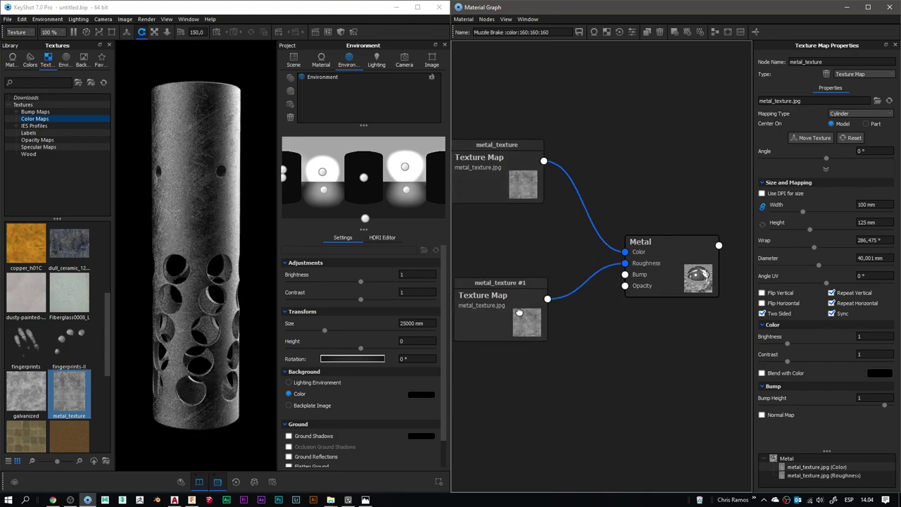
{"action": "type", "text": "7"}
{"action": "key", "text": "Return"}
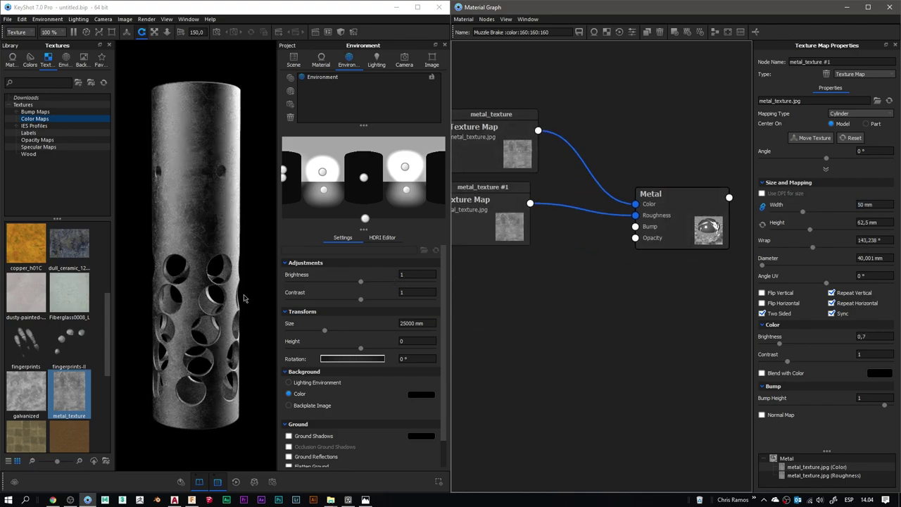
{"action": "left_click", "coordinate": [318, 294]}
Add a Paint material node and wire it as a label on the Metal
{"action": "right_click", "coordinate": [529, 299]}
{"action": "mouse_move", "coordinate": [546, 301]}
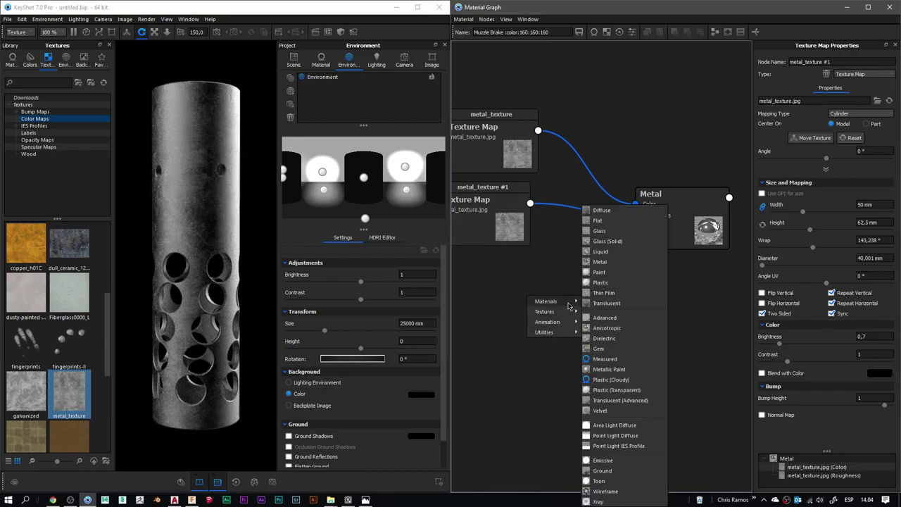
{"action": "left_click", "coordinate": [603, 271]}
{"action": "left_click_drag", "start_coordinate": [602, 311], "coordinate": [582, 312]}
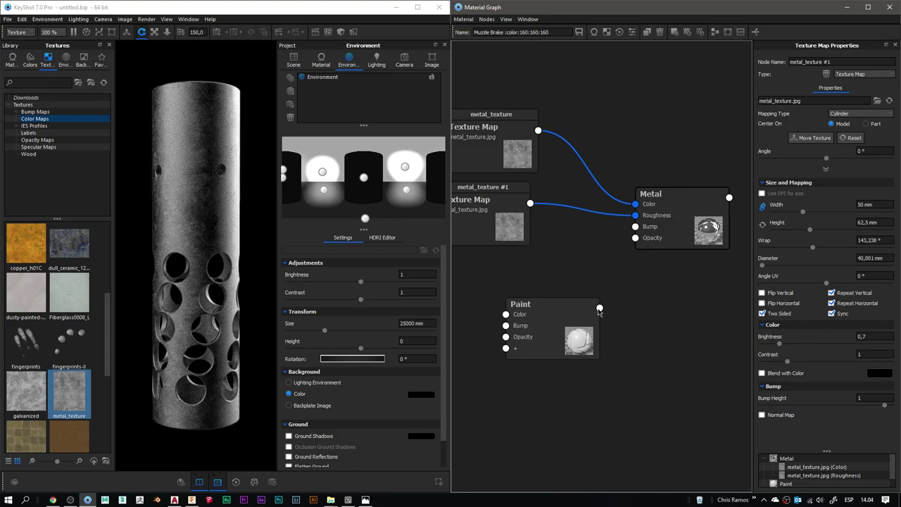
{"action": "left_click_drag", "start_coordinate": [636, 239], "coordinate": [635, 238]}
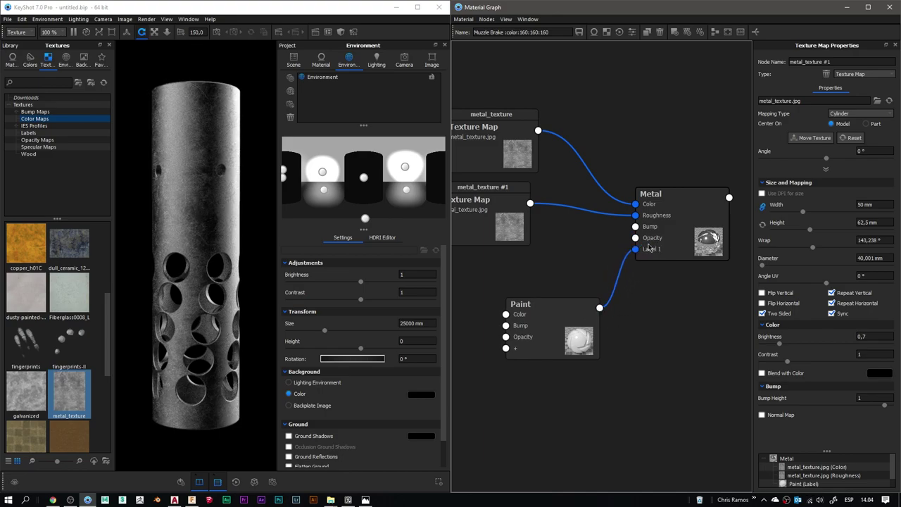
{"action": "right_click", "coordinate": [491, 356]}
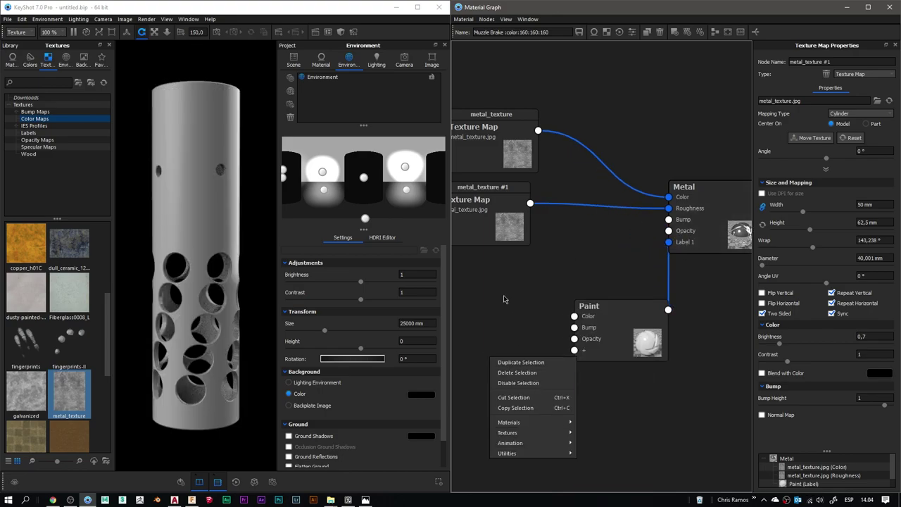
{"action": "left_click", "coordinate": [76, 309]}
Feed the rusted texture into the Paint's Color with a 50 mm size
{"action": "left_click_drag", "start_coordinate": [69, 434], "coordinate": [507, 320]}
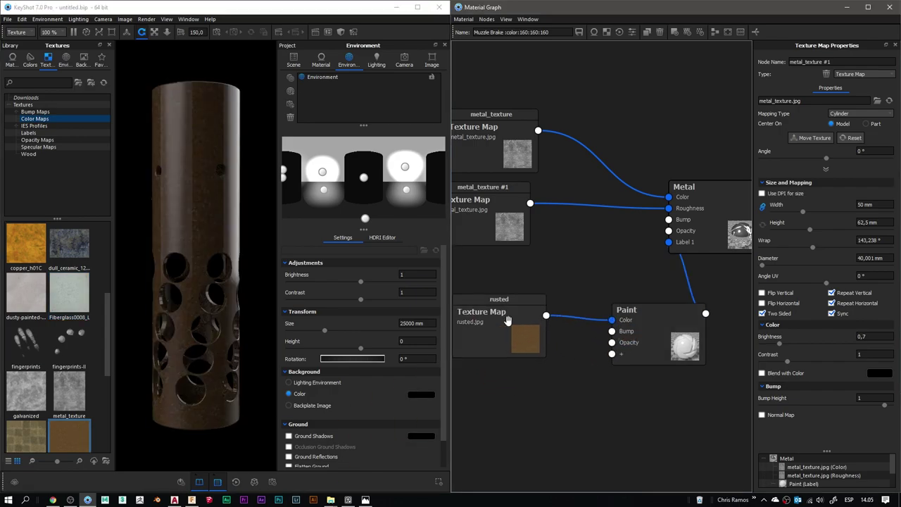
{"action": "left_click", "coordinate": [506, 320]}
{"action": "type", "text": "50"}
{"action": "key", "text": "Return"}
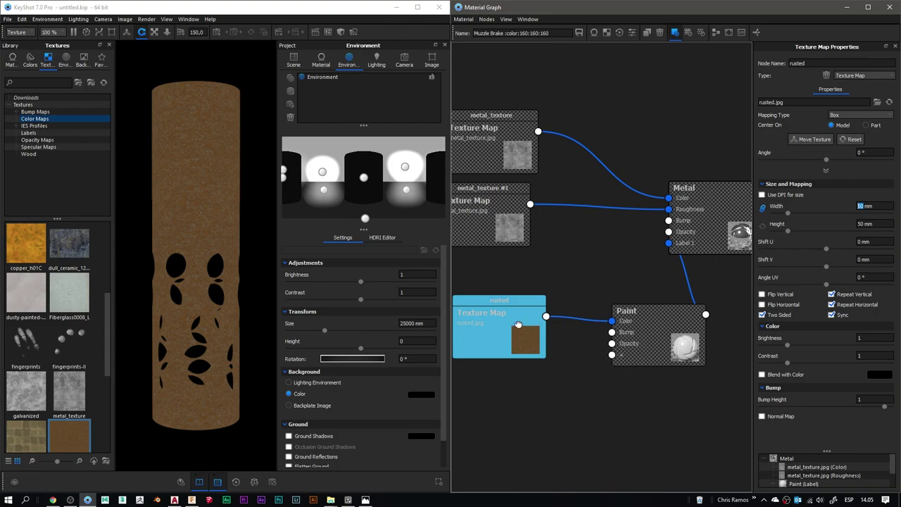
{"action": "left_click_drag", "start_coordinate": [518, 325], "coordinate": [511, 309]}
{"action": "right_click", "coordinate": [528, 383]}
{"action": "mouse_move", "coordinate": [544, 417]}
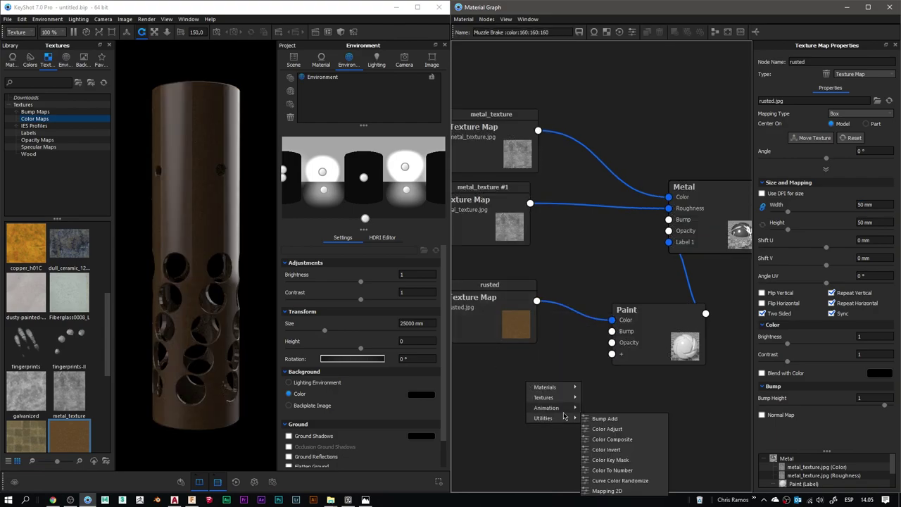
Connect a Curvature node to the Paint's opacity and make its Negative and Positive colours black
{"action": "left_click", "coordinate": [612, 331]}
{"action": "left_click_drag", "start_coordinate": [570, 385], "coordinate": [580, 376]}
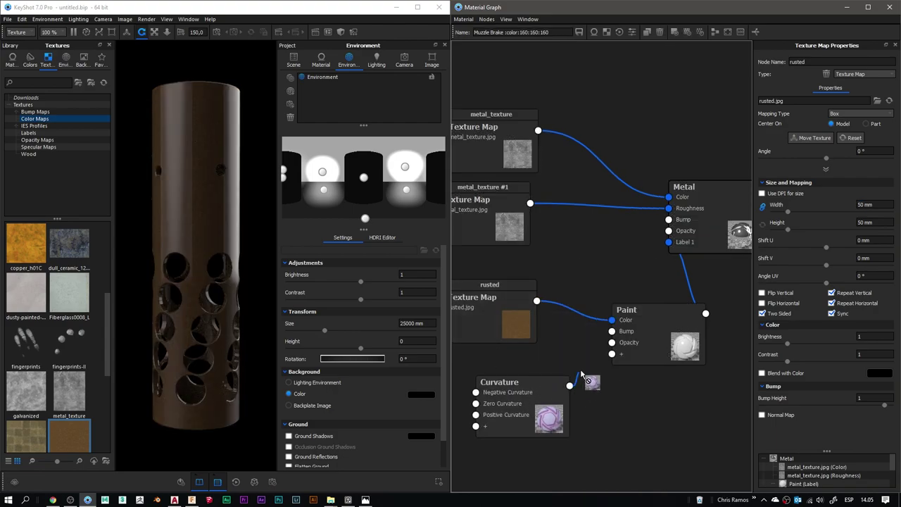
{"action": "left_click_drag", "start_coordinate": [520, 403], "coordinate": [530, 393]}
{"action": "left_click", "coordinate": [880, 102]}
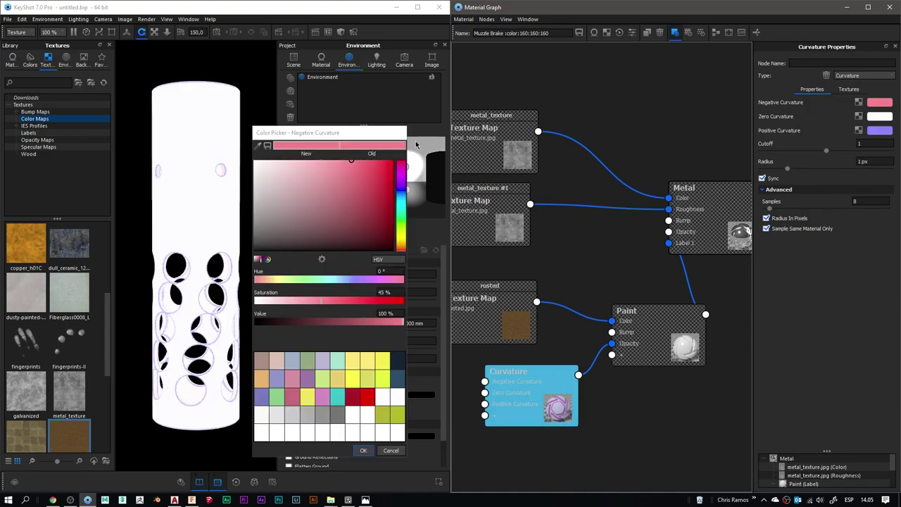
{"action": "left_click", "coordinate": [363, 449]}
{"action": "left_click", "coordinate": [870, 135]}
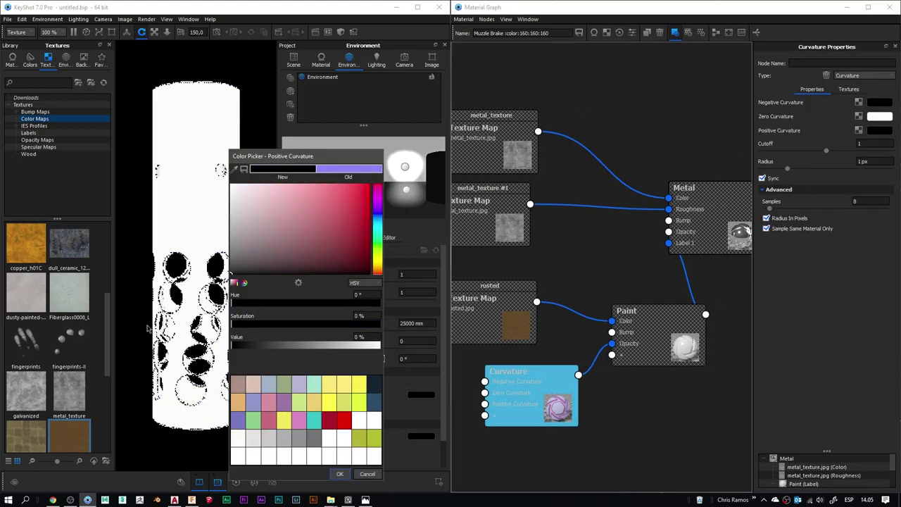
{"action": "left_click", "coordinate": [344, 470]}
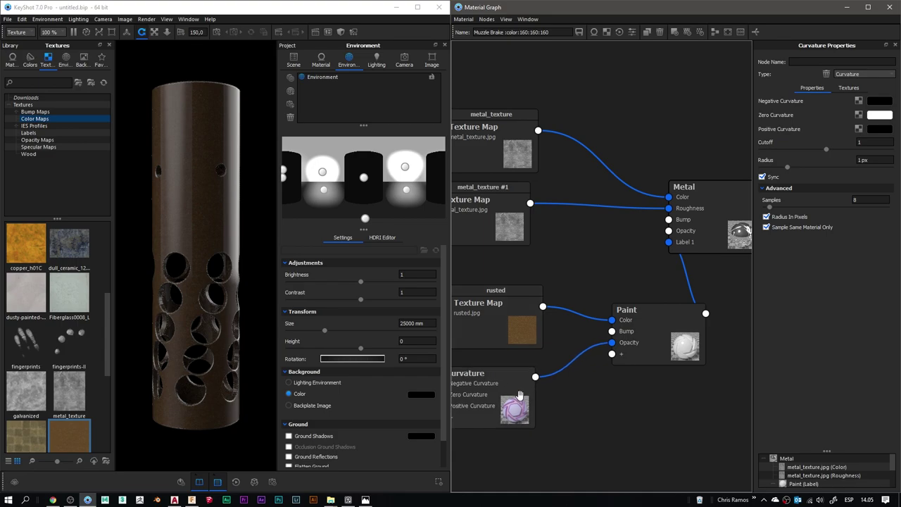
Insert Color Invert after Curvature and Color To Number nodes after rust and metal_texture, Input From 0.171
{"action": "right_click", "coordinate": [562, 363]}
{"action": "left_click", "coordinate": [589, 417]}
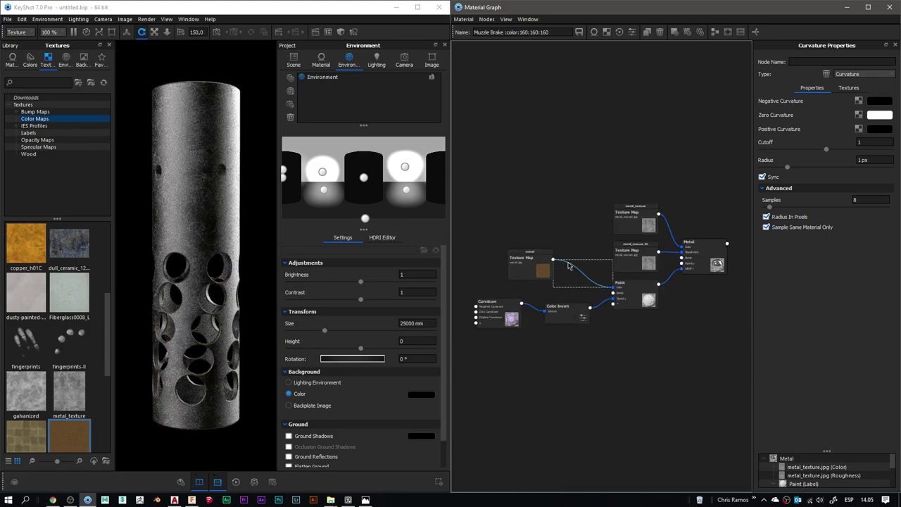
{"action": "left_click_drag", "start_coordinate": [568, 264], "coordinate": [614, 287]}
{"action": "left_click", "coordinate": [637, 317]}
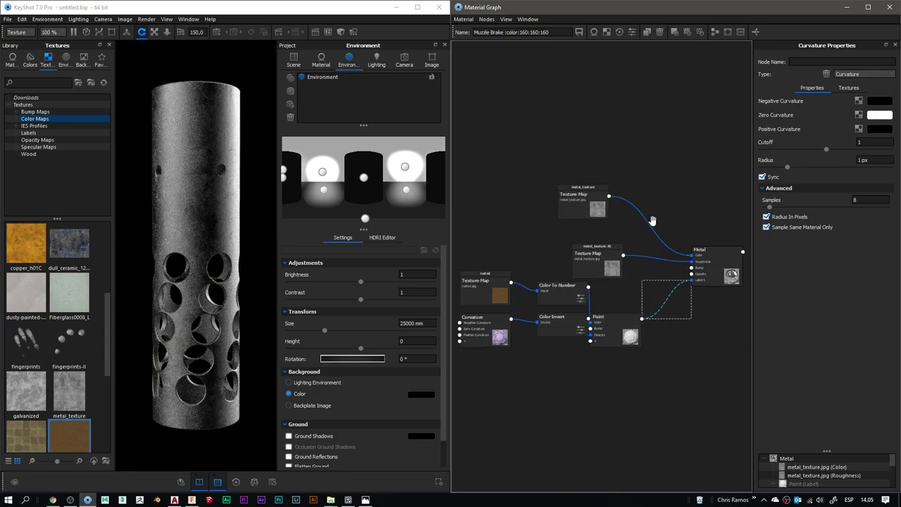
{"action": "left_click_drag", "start_coordinate": [609, 195], "coordinate": [649, 222]}
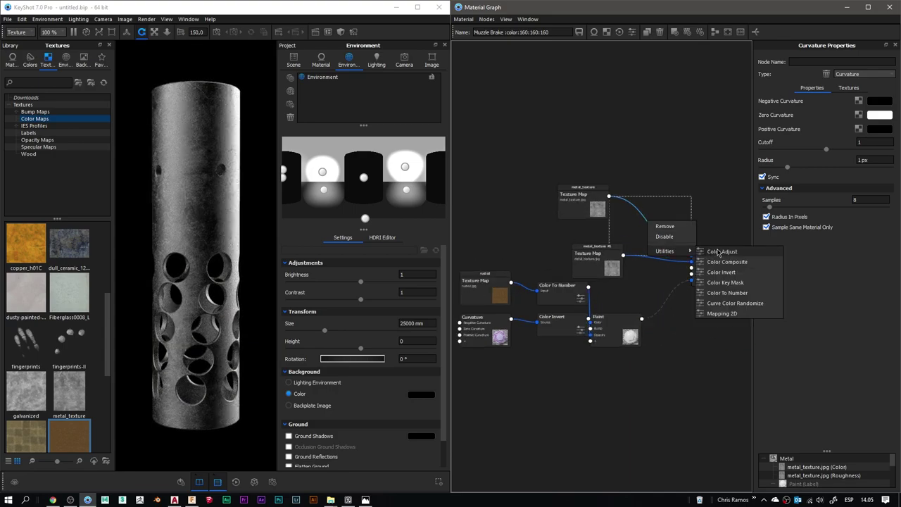
{"action": "left_click", "coordinate": [726, 292]}
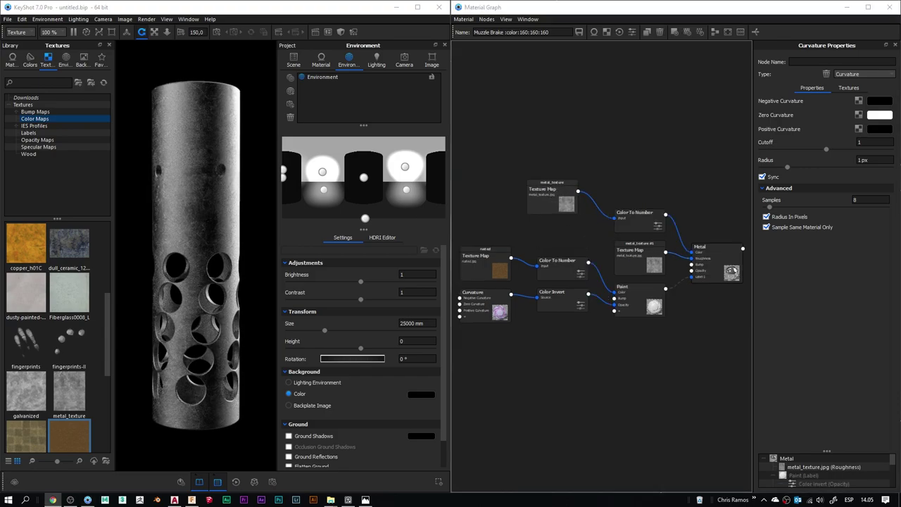
{"action": "left_click", "coordinate": [637, 221]}
{"action": "left_click_drag", "start_coordinate": [761, 120], "coordinate": [795, 121]}
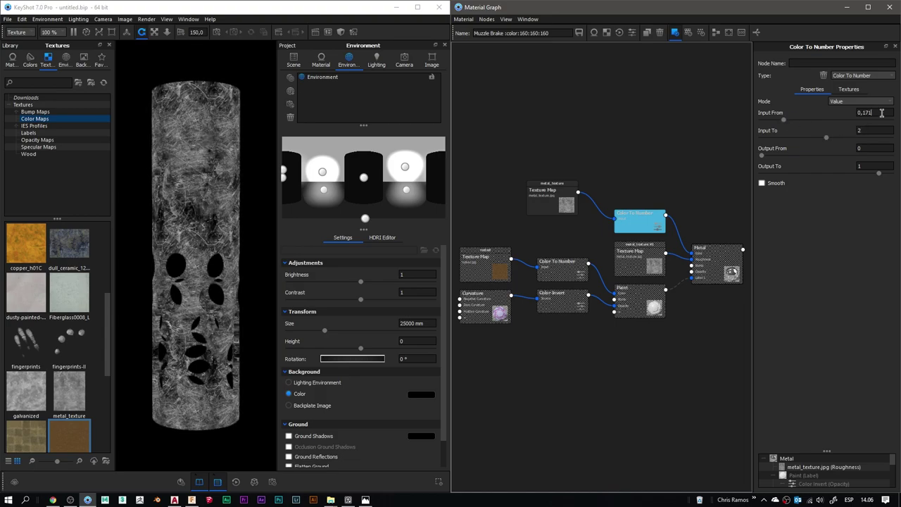
Set the Color To Number Input To to about 3.5 and disable the metal_texture #1 roughness map
{"action": "left_click", "coordinate": [553, 203]}
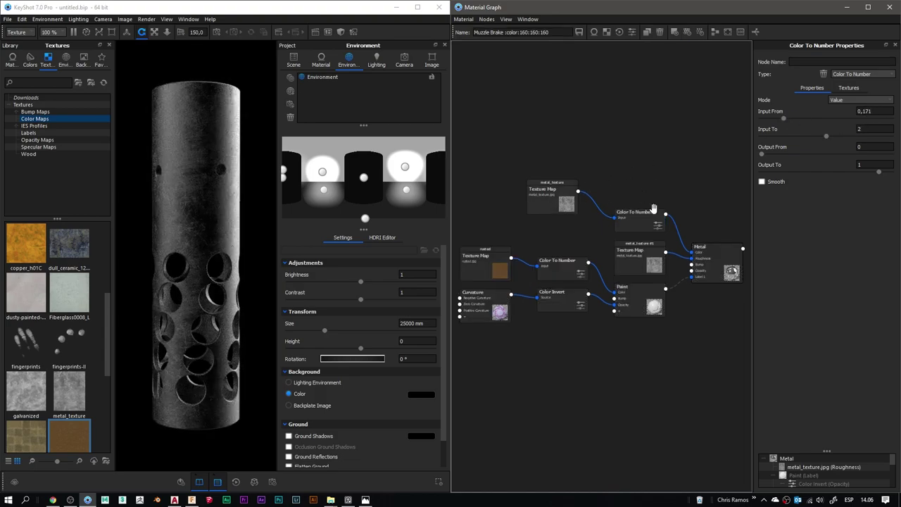
{"action": "mouse_move", "coordinate": [846, 137]}
{"action": "left_mouse_down"}
{"action": "mouse_move", "coordinate": [890, 137]}
{"action": "mouse_move", "coordinate": [873, 137]}
{"action": "left_mouse_up"}
{"action": "left_click_drag", "start_coordinate": [634, 212], "coordinate": [641, 175]}
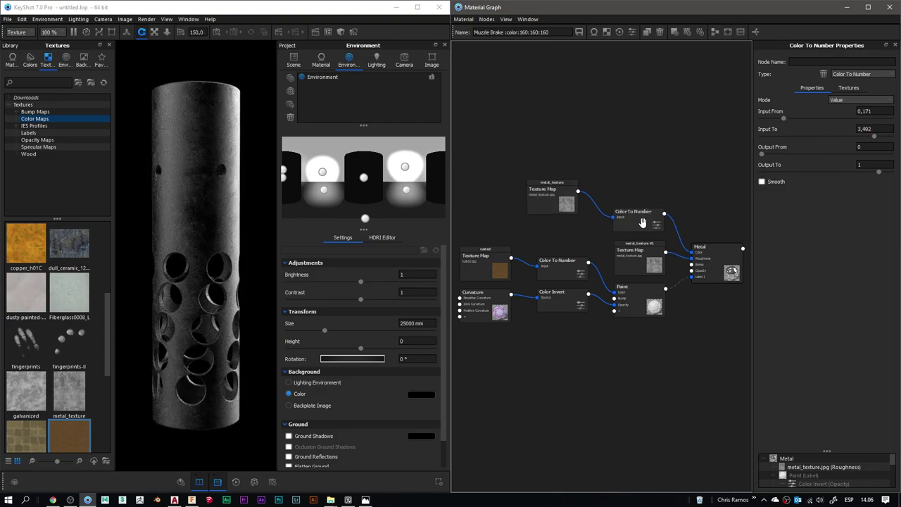
{"action": "left_click_drag", "start_coordinate": [546, 189], "coordinate": [518, 158]}
{"action": "right_click", "coordinate": [656, 240]}
{"action": "mouse_move", "coordinate": [630, 250]}
{"action": "left_mouse_down"}
{"action": "mouse_move", "coordinate": [602, 226]}
{"action": "mouse_move", "coordinate": [638, 250]}
{"action": "left_mouse_up"}
{"action": "left_click", "coordinate": [674, 251]}
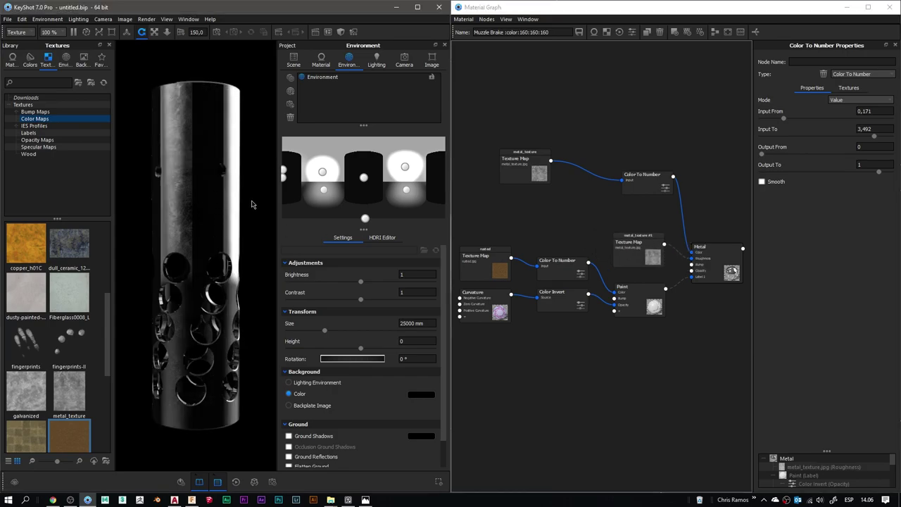
Preview the Color To Number output and set Input From 0,25 and Input To 4
{"action": "left_click_drag", "start_coordinate": [252, 200], "coordinate": [681, 215], "text": "ctrl"}
{"action": "left_click_drag", "start_coordinate": [645, 185], "coordinate": [617, 199]}
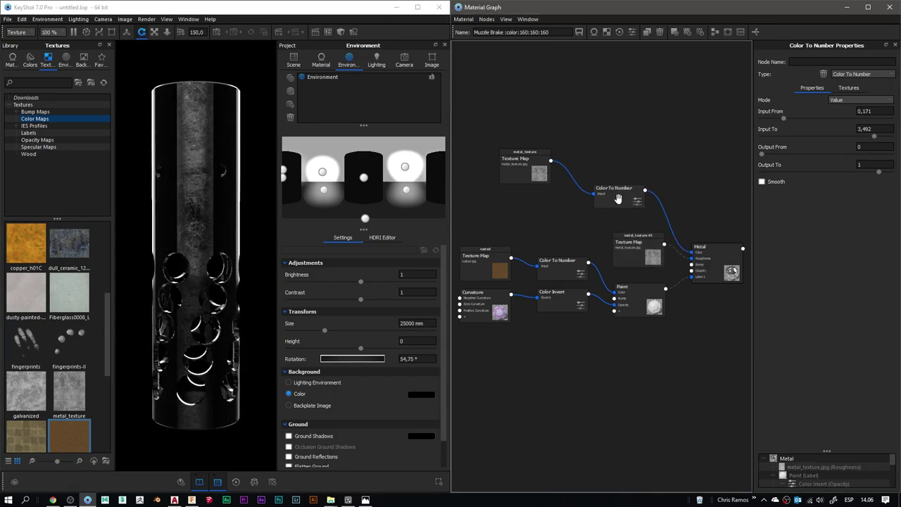
{"action": "type", "text": "1"}
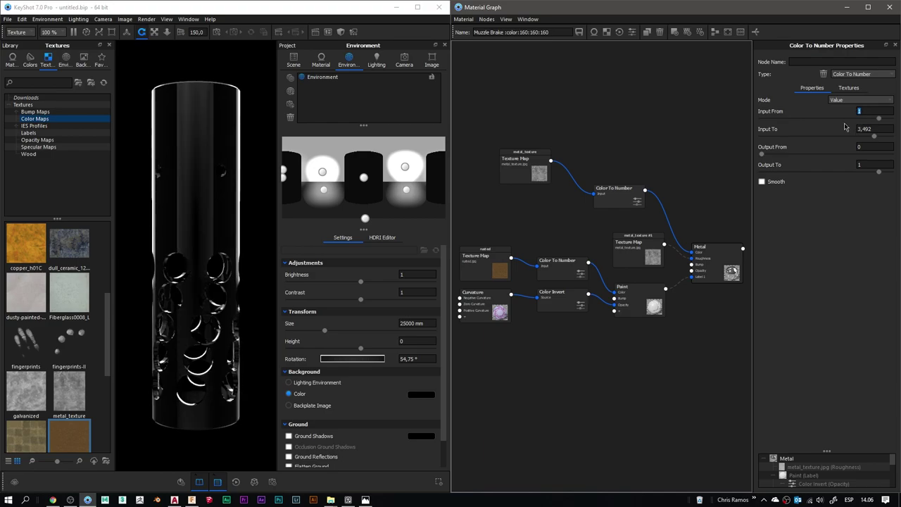
{"action": "left_click", "coordinate": [615, 200]}
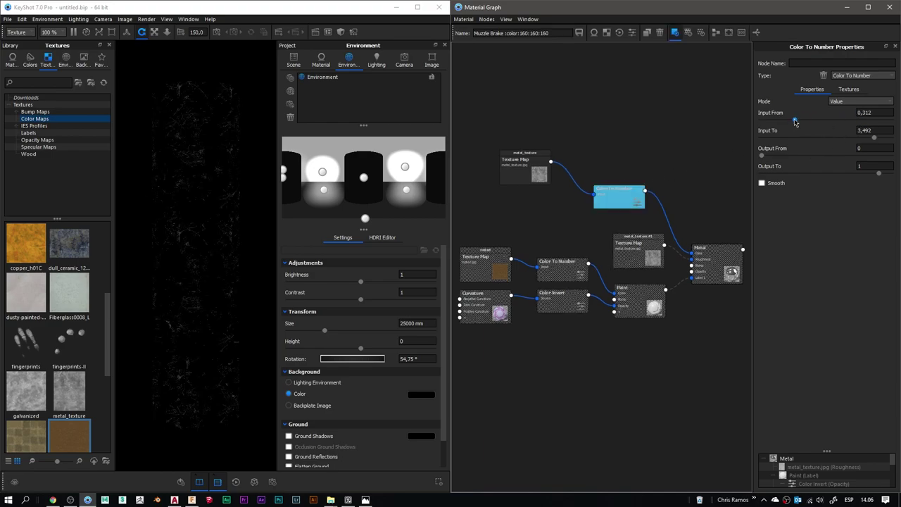
{"action": "mouse_move", "coordinate": [794, 121]}
{"action": "left_mouse_down"}
{"action": "mouse_move", "coordinate": [780, 120]}
{"action": "mouse_move", "coordinate": [844, 139]}
{"action": "left_mouse_up"}
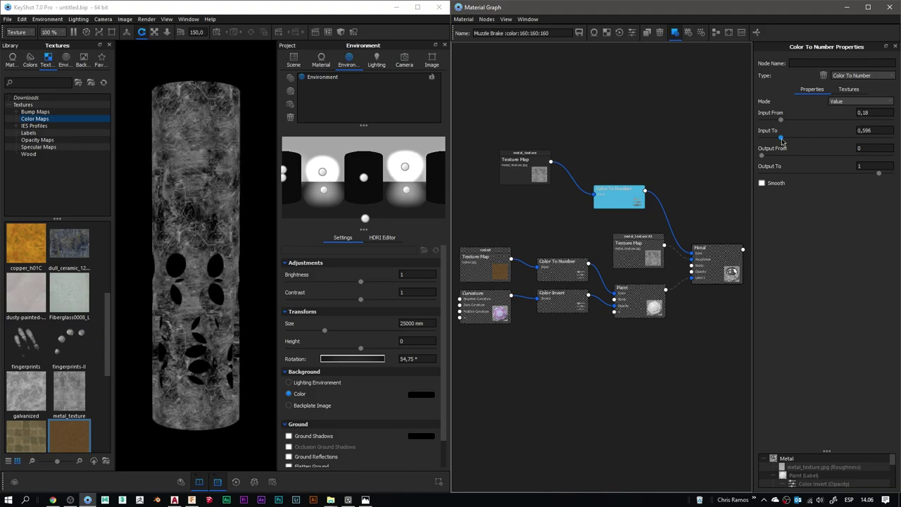
{"action": "left_click", "coordinate": [621, 190]}
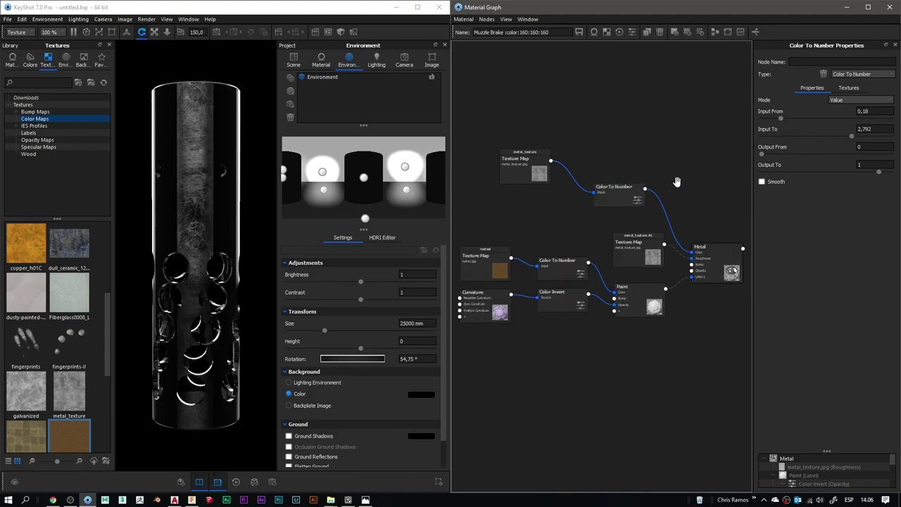
{"action": "left_click_drag", "start_coordinate": [777, 122], "coordinate": [788, 123]}
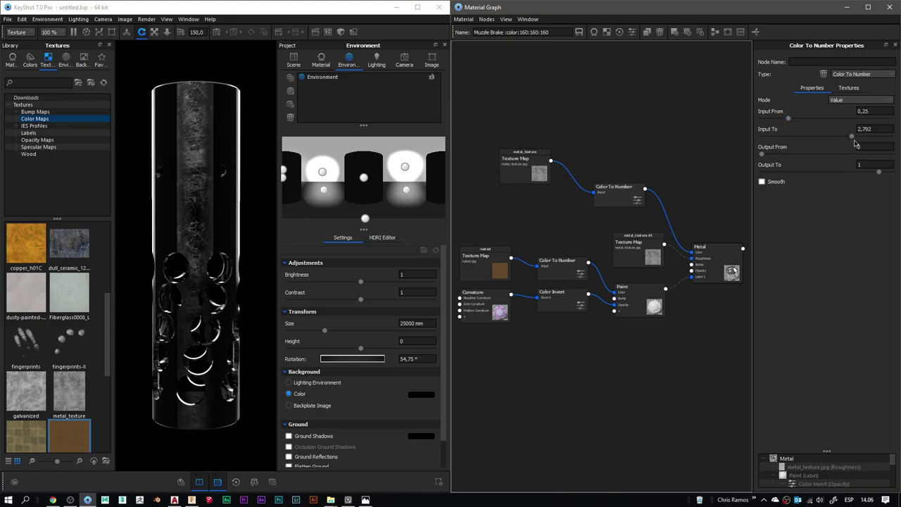
{"action": "left_click_drag", "start_coordinate": [838, 138], "coordinate": [860, 138]}
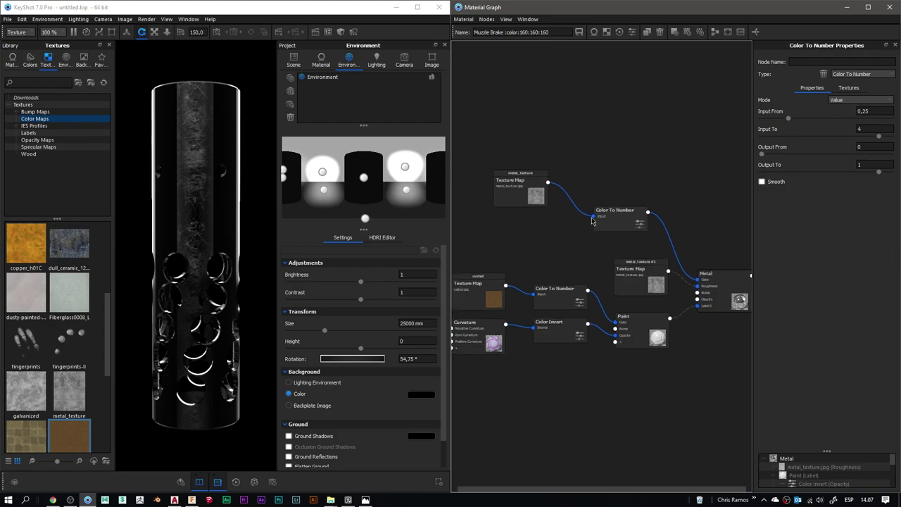
Link Texture Map #1 to the metal's Roughness and Paint into the metal, and move Color Invert lower
{"action": "scroll", "coordinate": [593, 206], "scroll_direction": "up", "scroll_amount": 1}
{"action": "left_click_drag", "start_coordinate": [626, 249], "coordinate": [703, 288]}
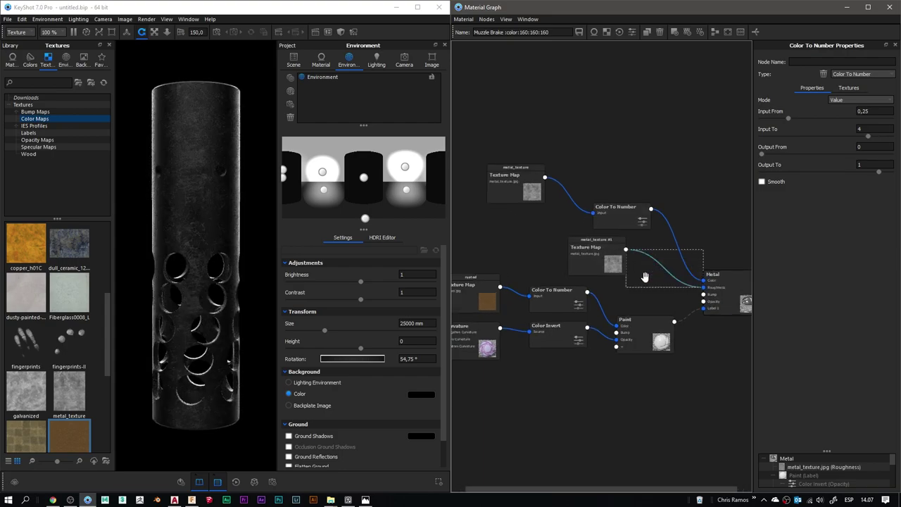
{"action": "left_click", "coordinate": [687, 333]}
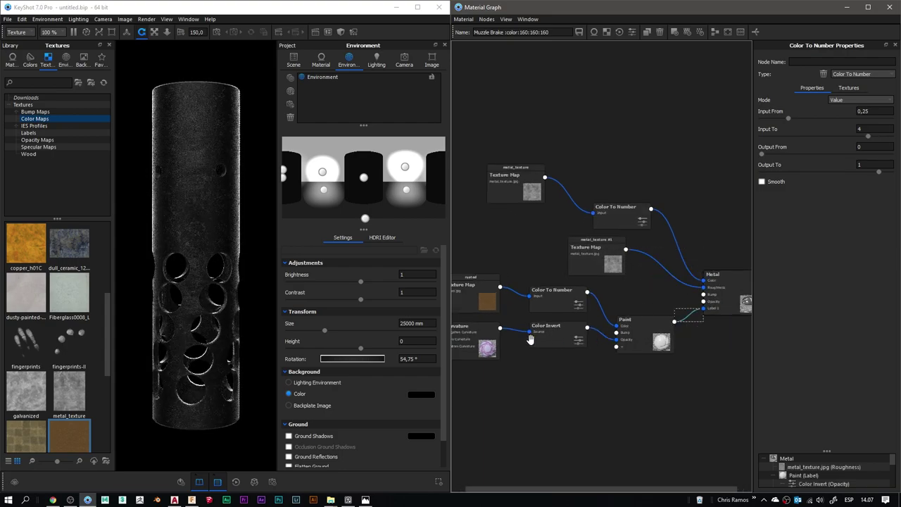
{"action": "left_click_drag", "start_coordinate": [566, 339], "coordinate": [566, 367]}
{"action": "left_click_drag", "start_coordinate": [761, 118], "coordinate": [782, 118]}
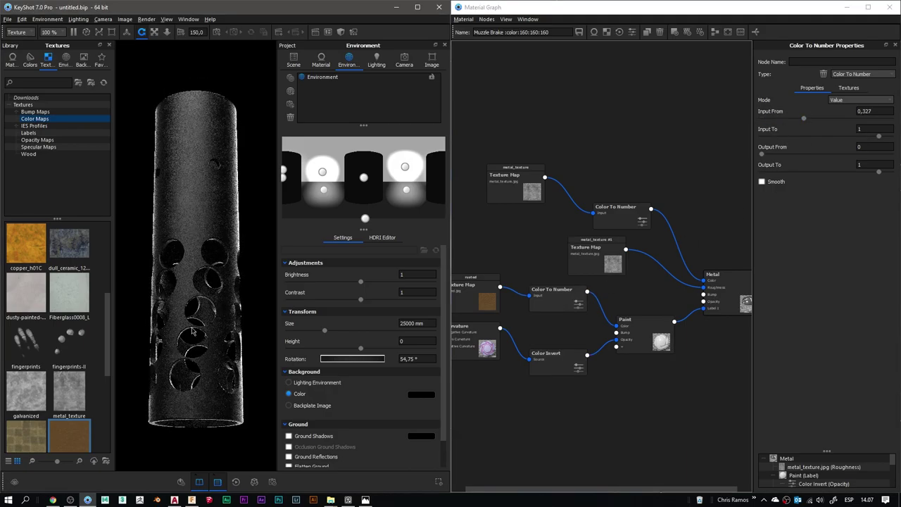
Set the other Color To Number range to Input From 0, Input To 0,032, and close the Material Graph
{"action": "scroll", "coordinate": [209, 269], "scroll_direction": "up", "scroll_amount": 5}
{"action": "scroll", "coordinate": [226, 295], "scroll_direction": "up", "scroll_amount": 2}
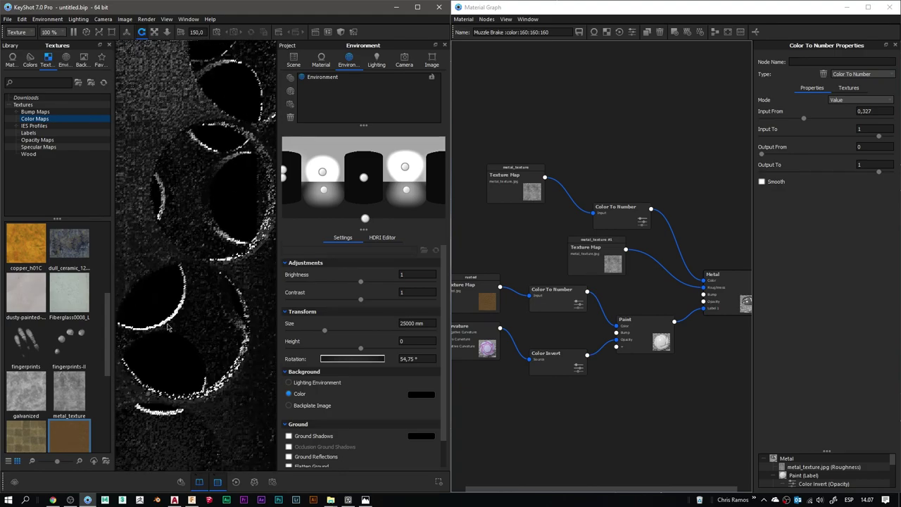
{"action": "left_click", "coordinate": [541, 294]}
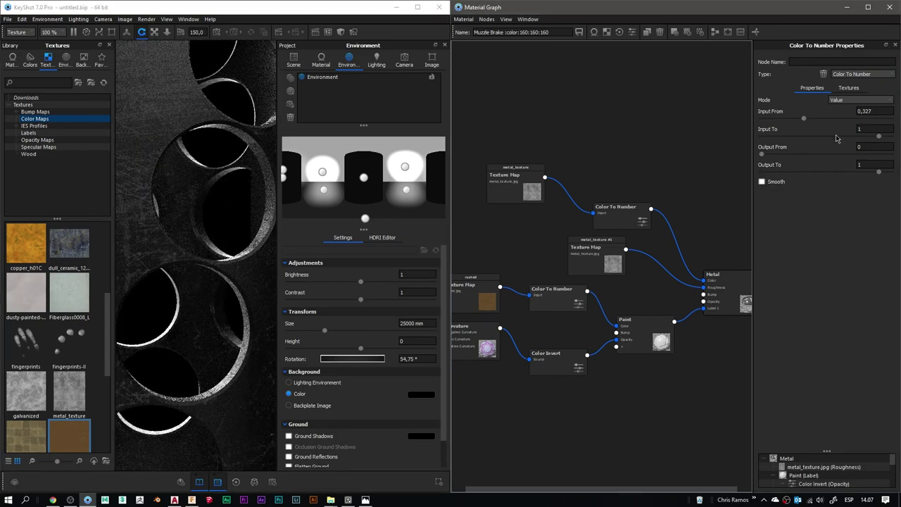
{"action": "left_click_drag", "start_coordinate": [799, 117], "coordinate": [761, 117]}
{"action": "mouse_move", "coordinate": [878, 135]}
{"action": "left_mouse_down"}
{"action": "mouse_move", "coordinate": [768, 137]}
{"action": "mouse_move", "coordinate": [848, 119]}
{"action": "mouse_move", "coordinate": [760, 119]}
{"action": "left_mouse_up"}
{"action": "scroll", "coordinate": [199, 318], "scroll_direction": "down", "scroll_amount": 5}
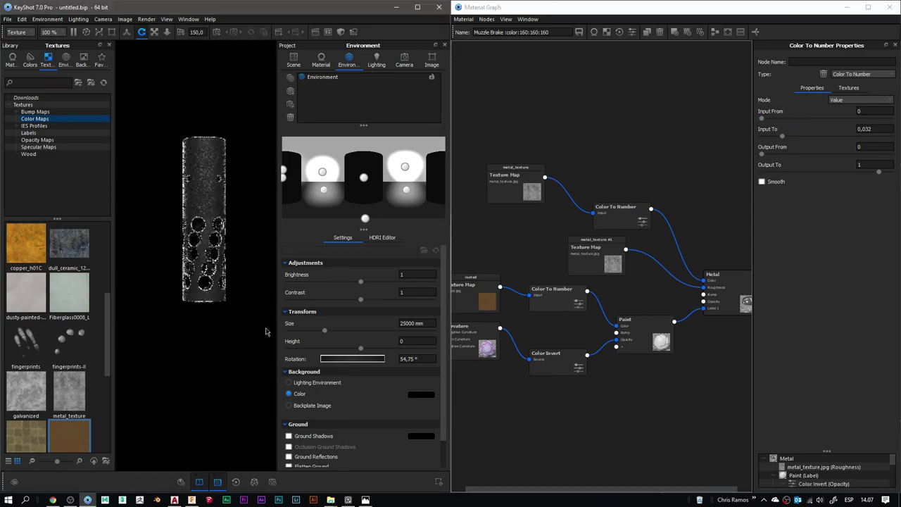
{"action": "scroll", "coordinate": [200, 318], "scroll_direction": "up", "scroll_amount": 2}
{"action": "left_click", "coordinate": [894, 7]}
Maximise KeyShot, switch the camera to the isometric standard view, and pick a 16:9 resolution preset
{"action": "left_click", "coordinate": [417, 7]}
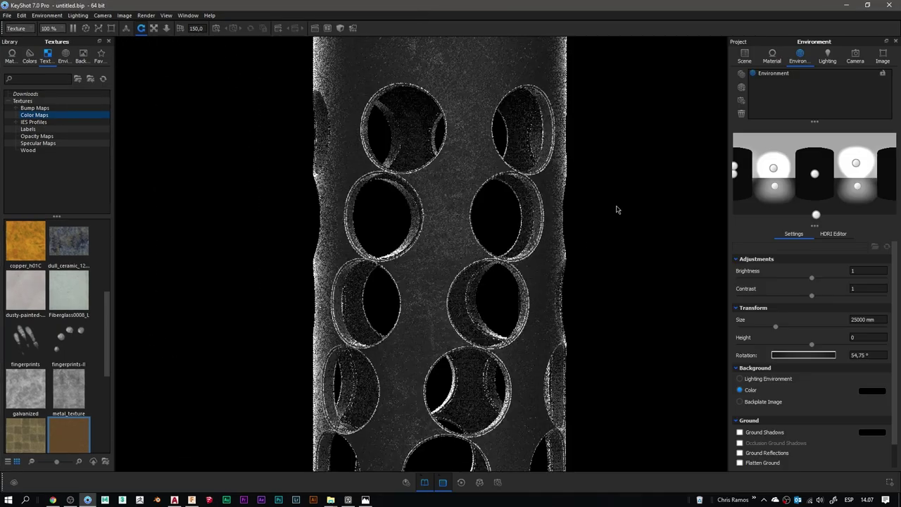
{"action": "left_click", "coordinate": [854, 55]}
{"action": "left_click", "coordinate": [866, 298]}
{"action": "left_click", "coordinate": [865, 350]}
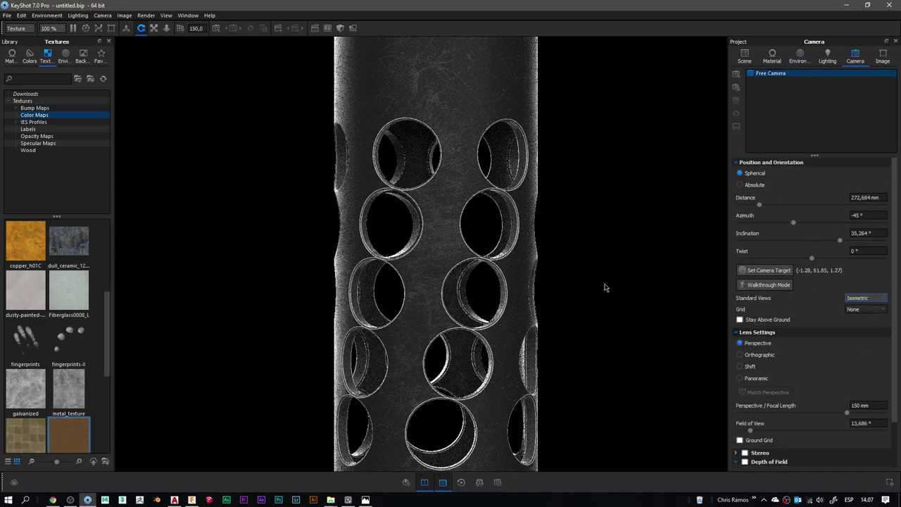
{"action": "left_click", "coordinate": [882, 55]}
{"action": "left_click", "coordinate": [865, 87]}
{"action": "mouse_move", "coordinate": [864, 98]}
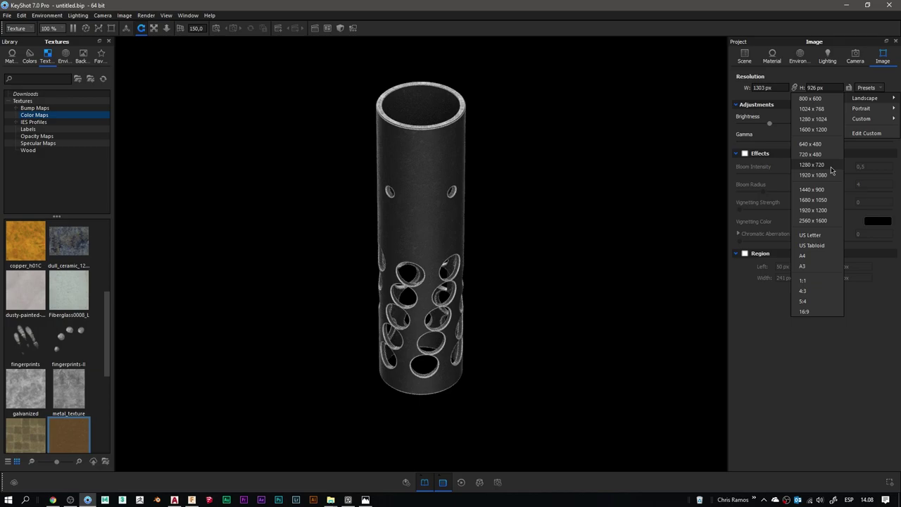
{"action": "left_click", "coordinate": [830, 170]}
Set camera twist to -45° and inclination to -33,84° with a Quarters composition grid
{"action": "left_click", "coordinate": [854, 56]}
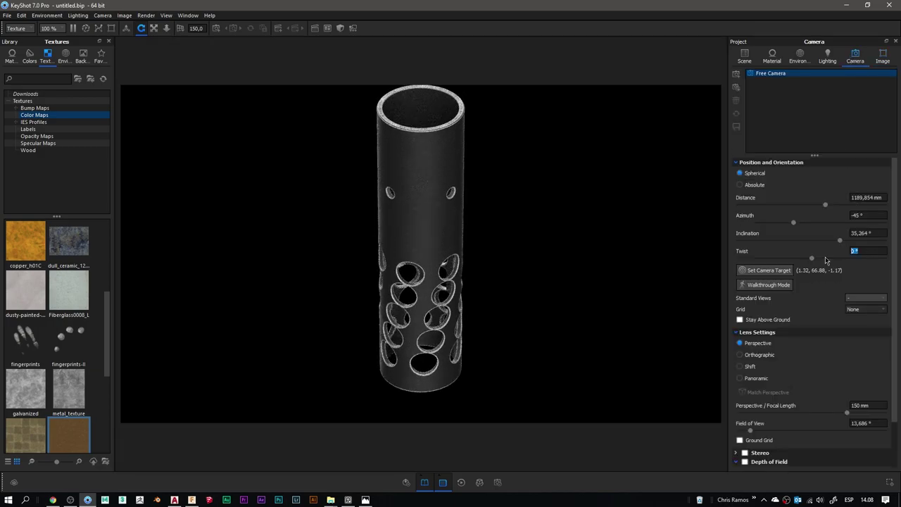
{"action": "type", "text": "-45"}
{"action": "key", "text": "Return"}
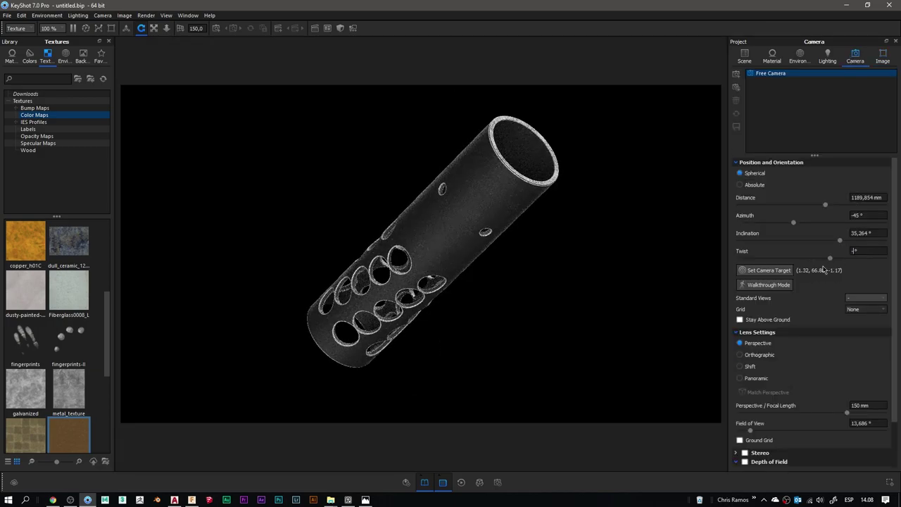
{"action": "left_click", "coordinate": [854, 233]}
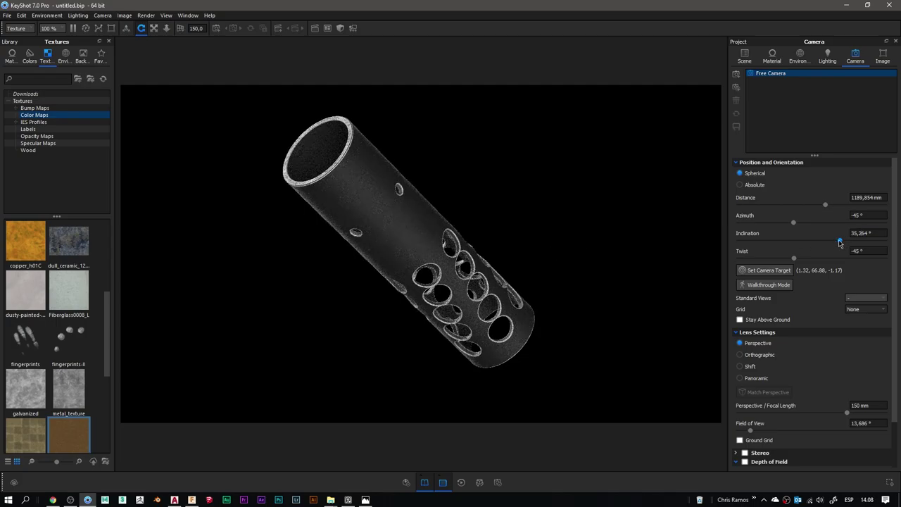
{"action": "left_click_drag", "start_coordinate": [839, 241], "coordinate": [784, 240]}
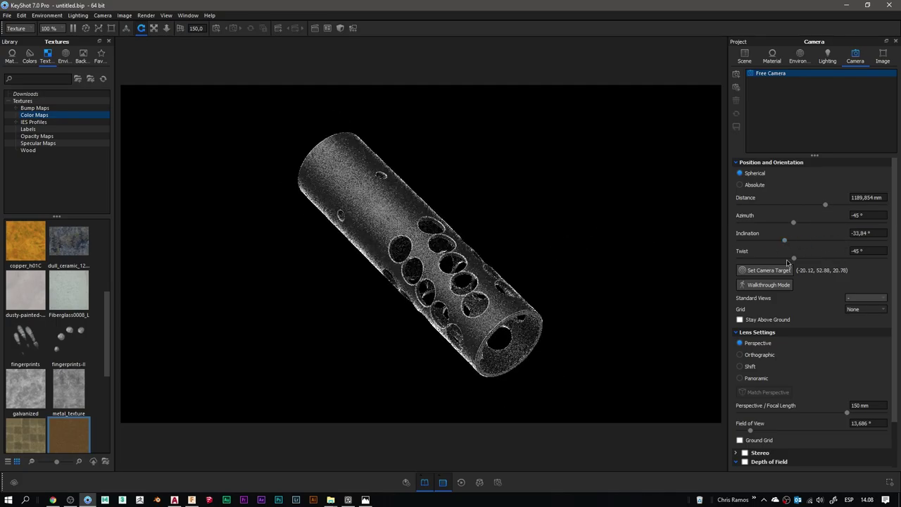
{"action": "left_click", "coordinate": [866, 309]}
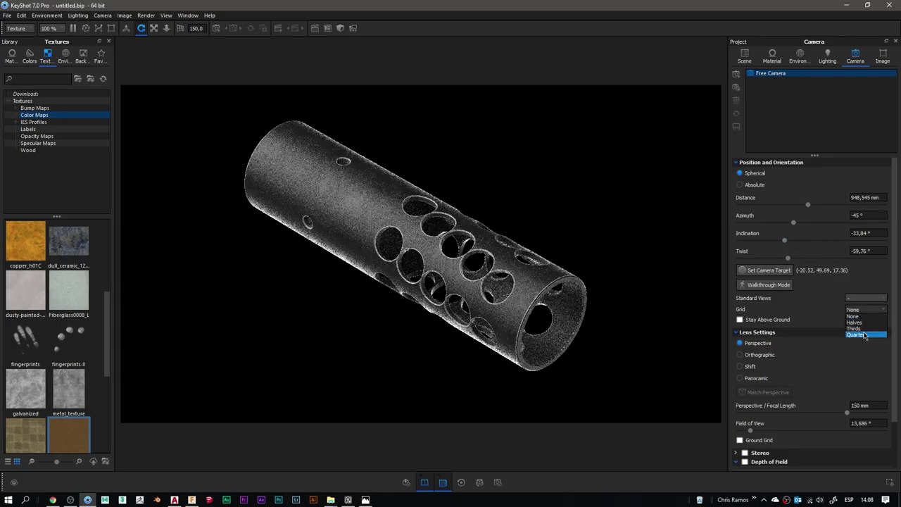
{"action": "left_click", "coordinate": [865, 335]}
{"action": "scroll", "coordinate": [545, 269], "scroll_direction": "up", "scroll_amount": 2}
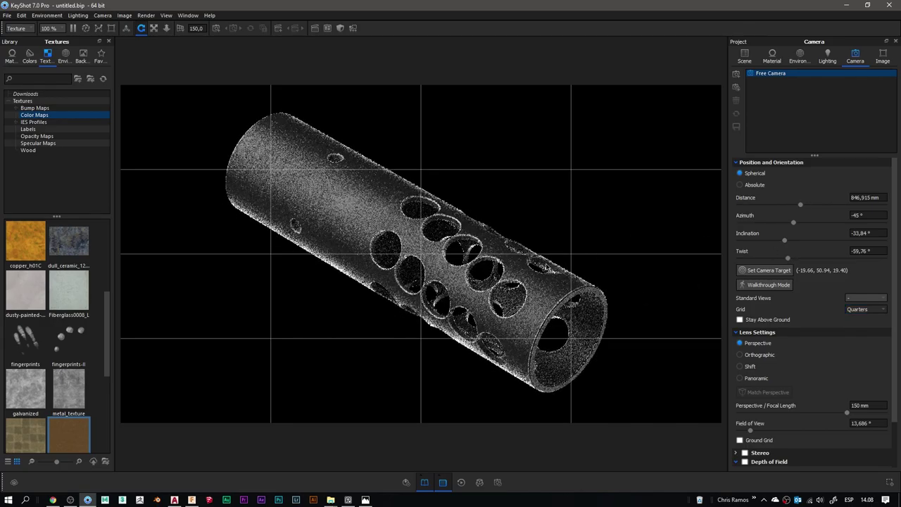
Save the framed view as camera CAM and set the composition grid to None
{"action": "left_click", "coordinate": [736, 74]}
{"action": "type", "text": "cl"}
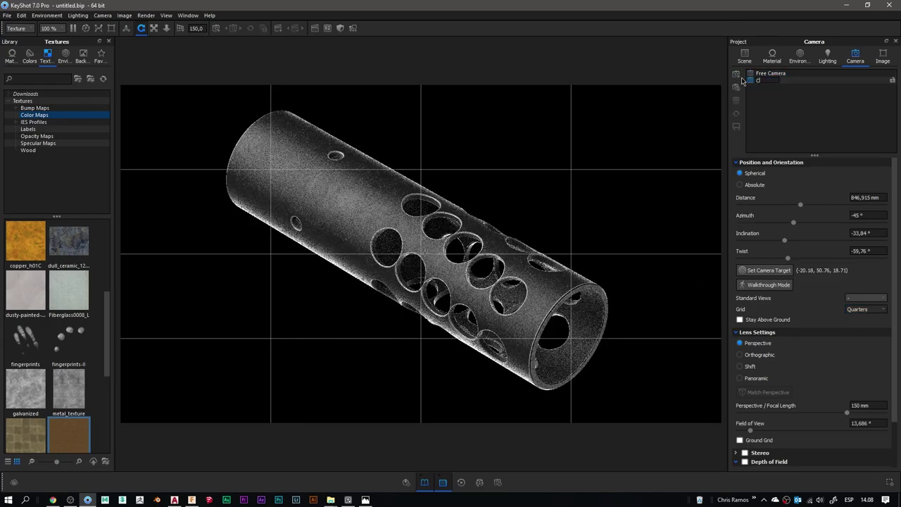
{"action": "left_click", "coordinate": [866, 309]}
{"action": "left_click", "coordinate": [870, 318]}
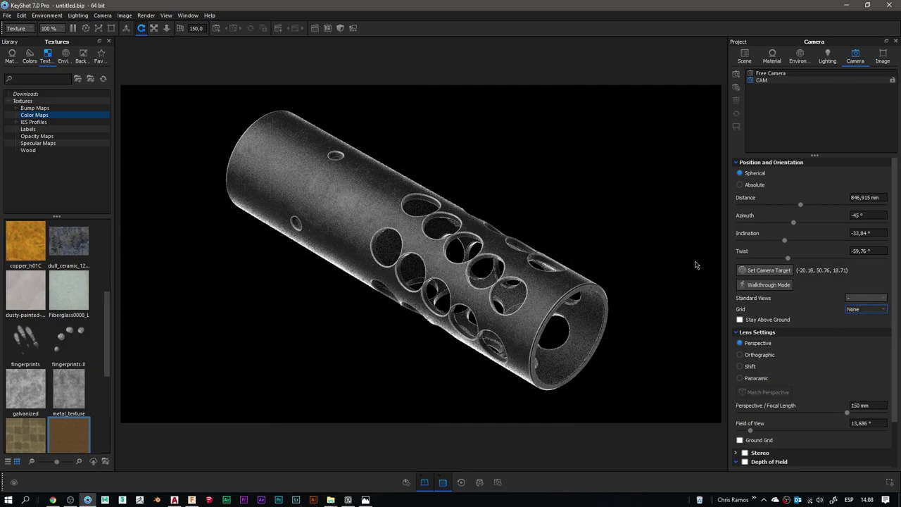
{"action": "left_click", "coordinate": [799, 57]}
Drop environment Contrast to about 1,084 and turn the lighting Rotation to about 275,5°
{"action": "left_click_drag", "start_coordinate": [820, 298], "coordinate": [817, 296]}
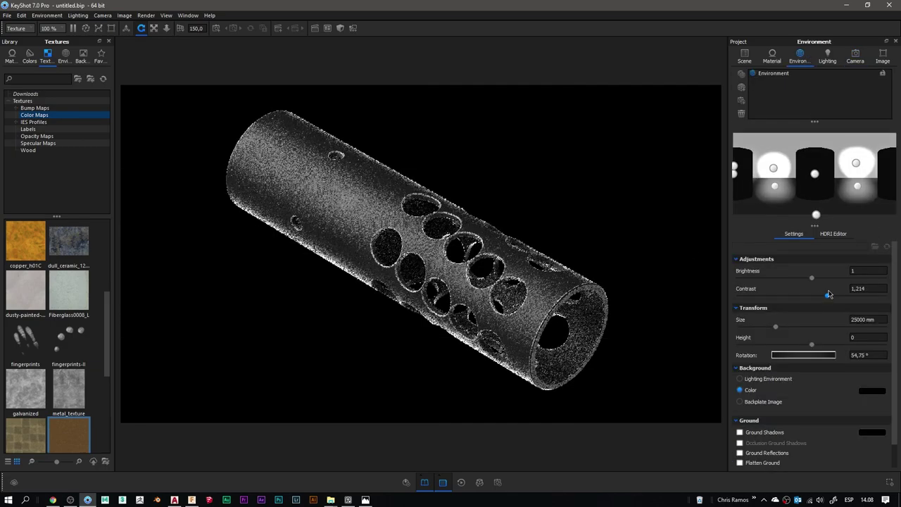
{"action": "mouse_move", "coordinate": [840, 352]}
{"action": "left_mouse_down"}
{"action": "mouse_move", "coordinate": [784, 353]}
{"action": "mouse_move", "coordinate": [815, 354]}
{"action": "left_mouse_up"}
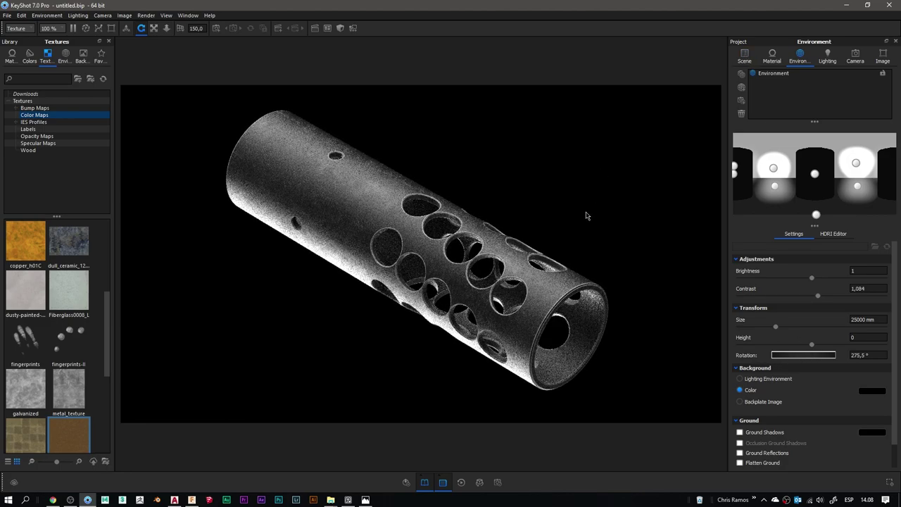